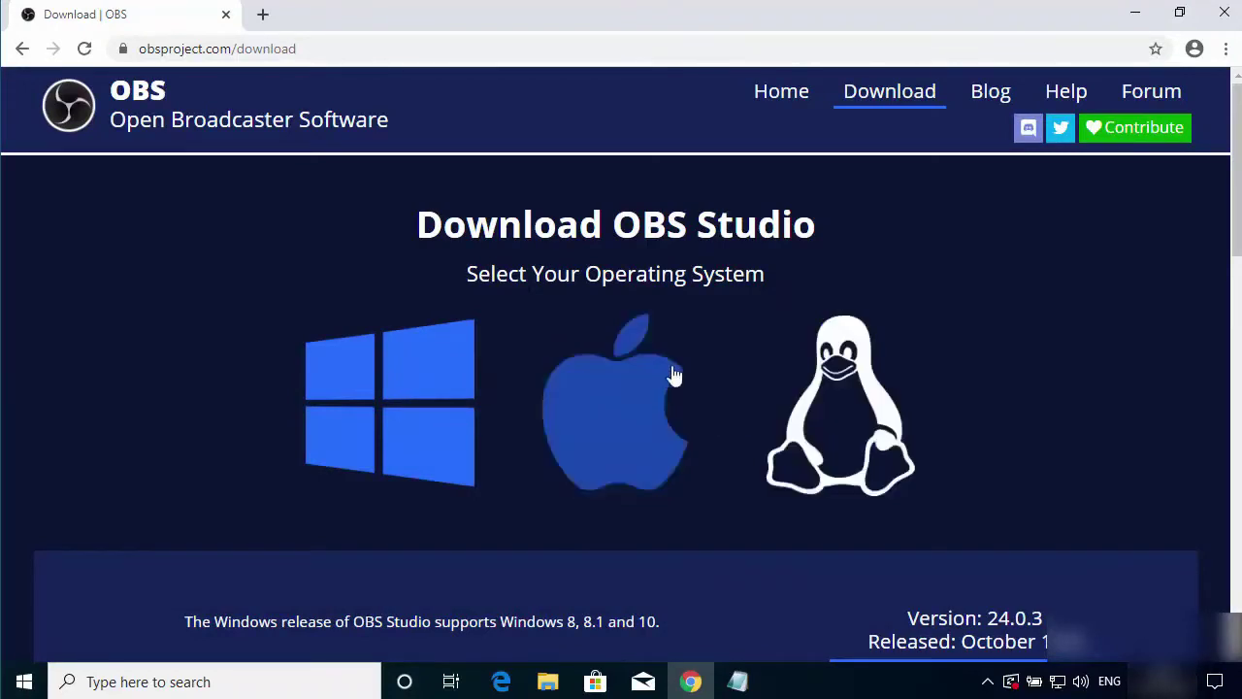
Download the OBS Studio 24.0.3 installer for Windows and launch it, allowing it to make changes to the device.
{"action": "scroll", "coordinate": [281, 345], "scroll_direction": "down", "scroll_amount": 1}
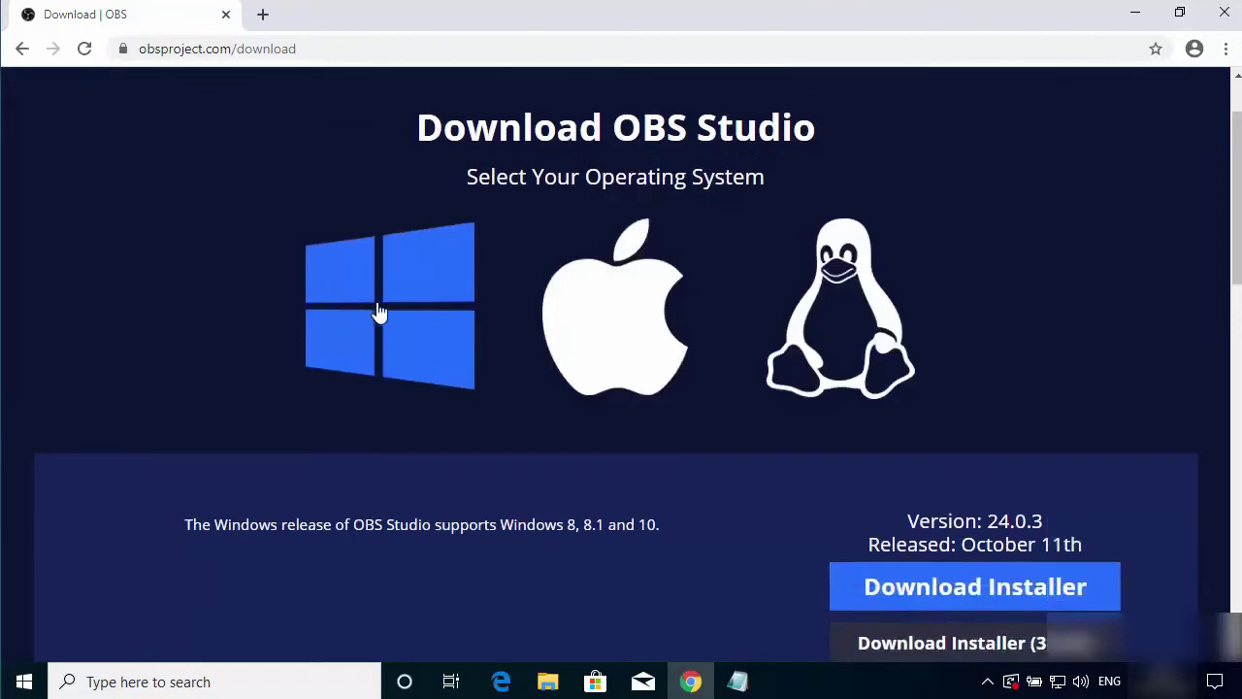
{"action": "left_click", "coordinate": [926, 594]}
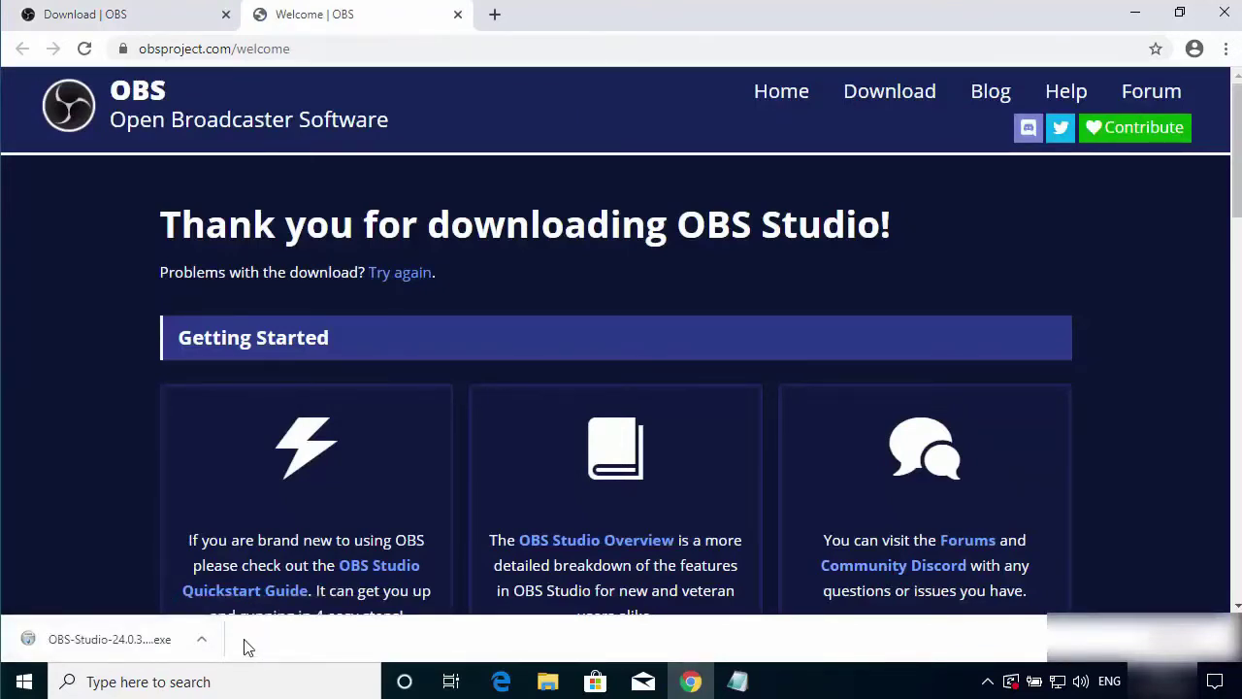
{"action": "left_click", "coordinate": [102, 641]}
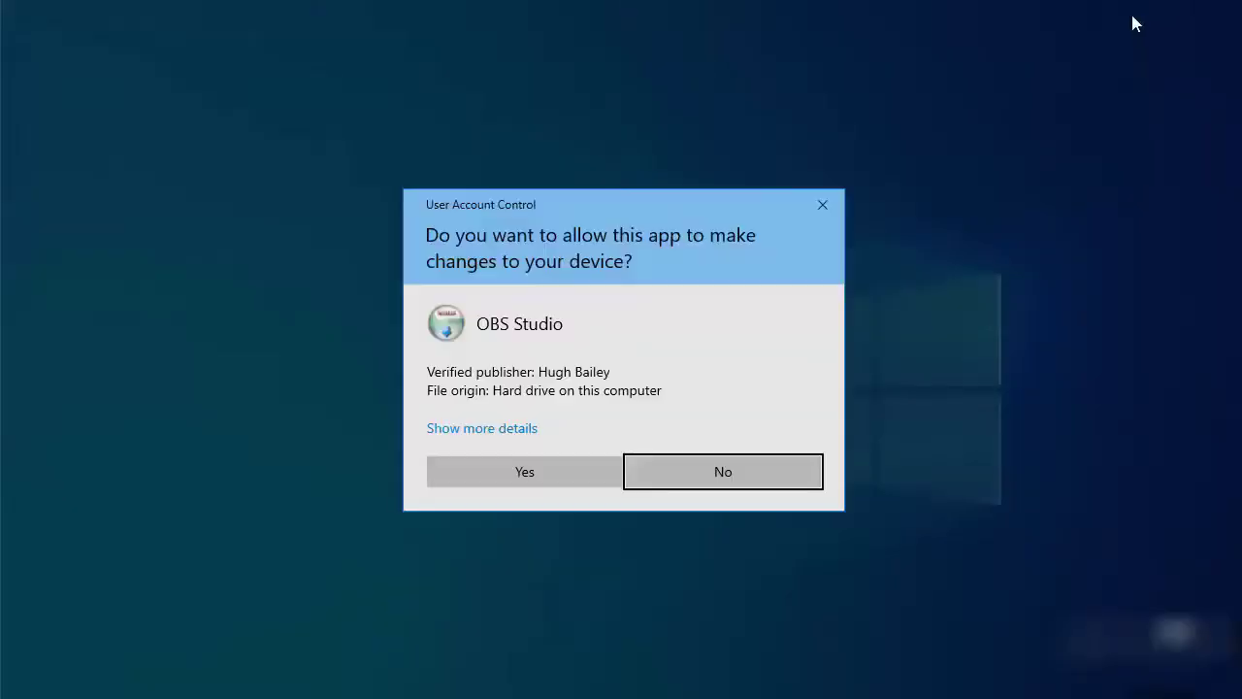
{"action": "left_click", "coordinate": [531, 469]}
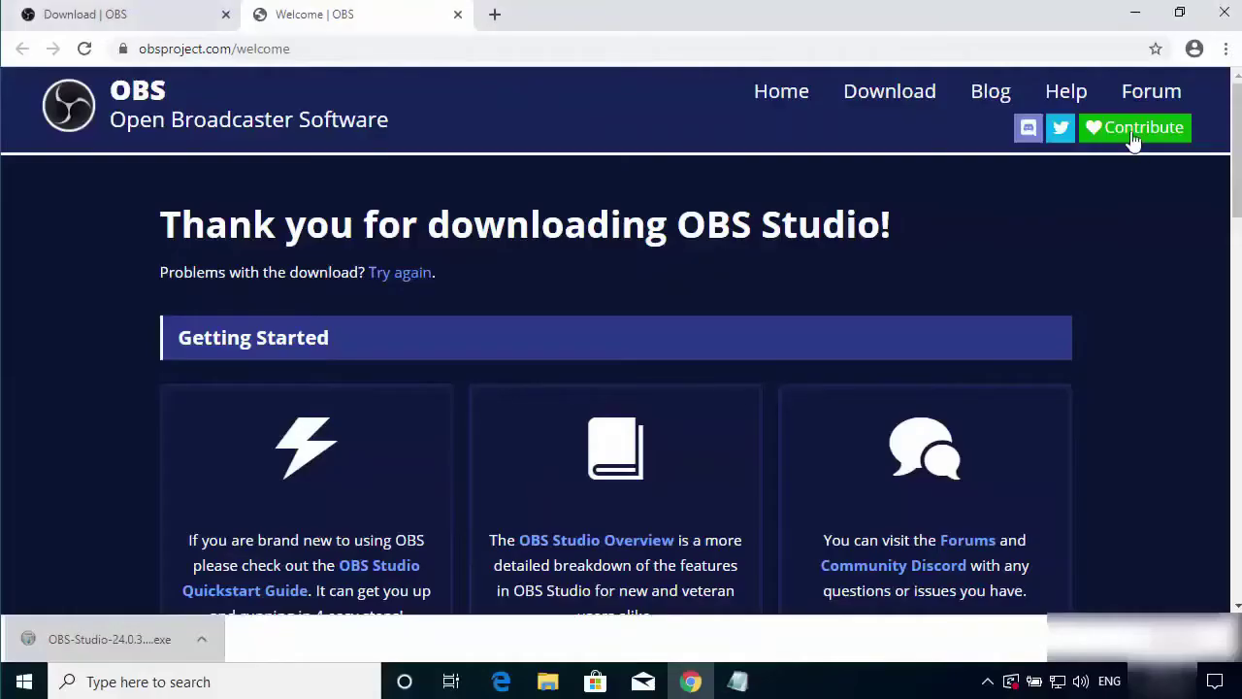
Minimize the browser, proceed past the OBS Studio setup welcome page and agree to download the missing runtime components.
{"action": "left_click", "coordinate": [1132, 12]}
{"action": "left_click", "coordinate": [925, 194]}
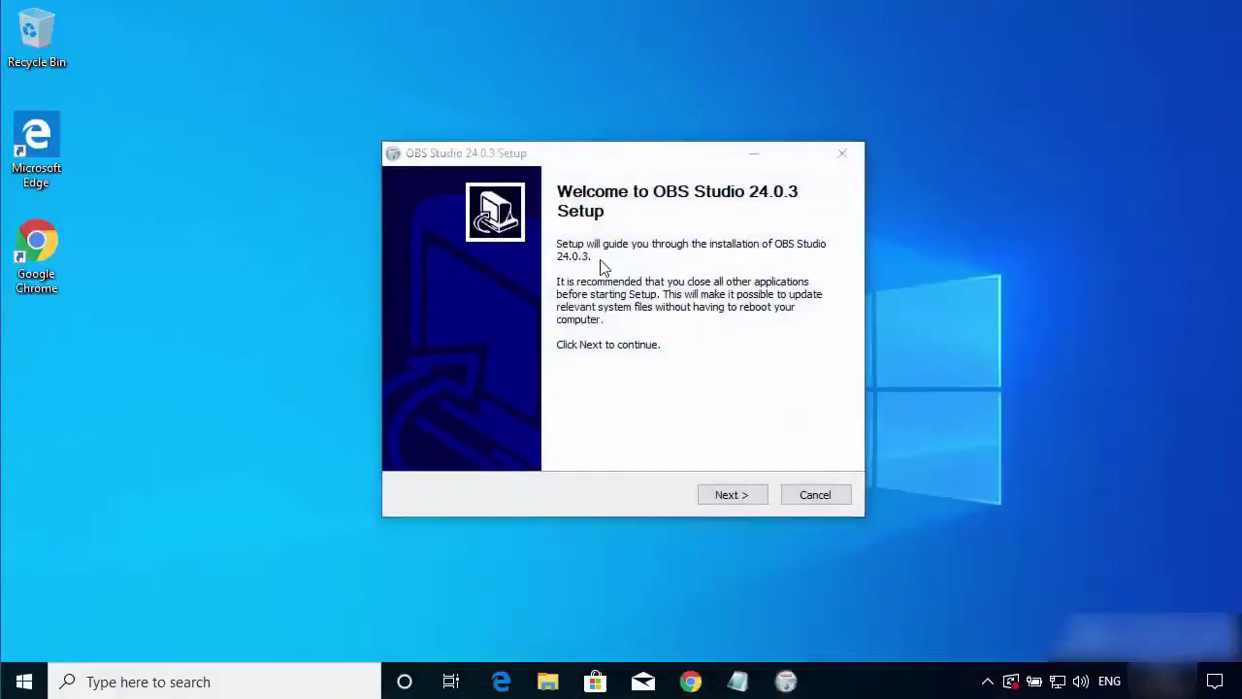
{"action": "left_click", "coordinate": [476, 171]}
{"action": "left_click", "coordinate": [713, 497]}
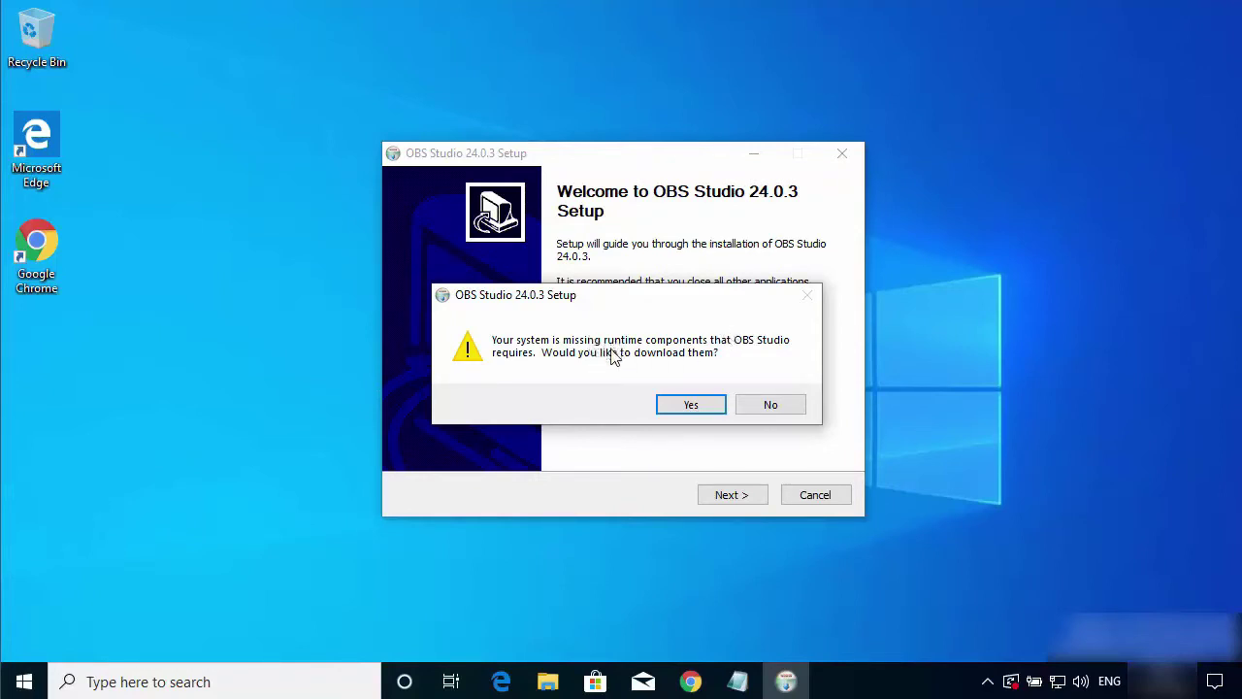
{"action": "left_click", "coordinate": [690, 404]}
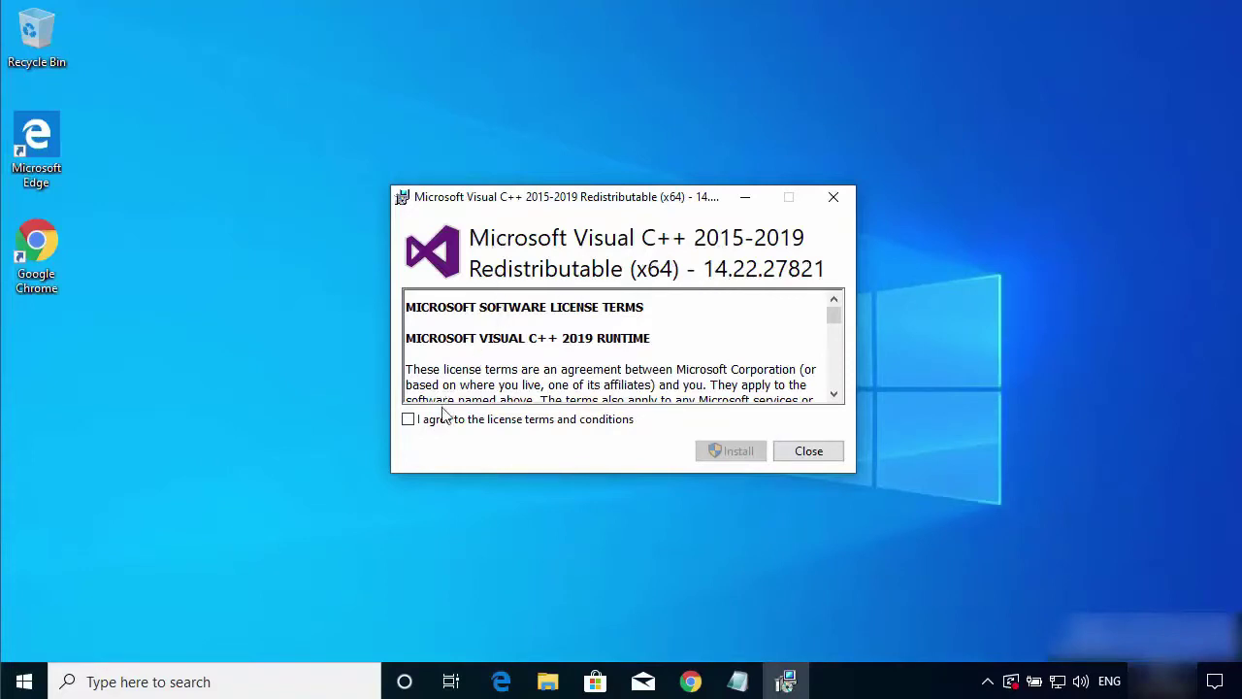
Accept the license terms, install the Microsoft Visual C++ 2015-2019 Redistributable (x64) with device permission and close its setup.
{"action": "left_click", "coordinate": [408, 420]}
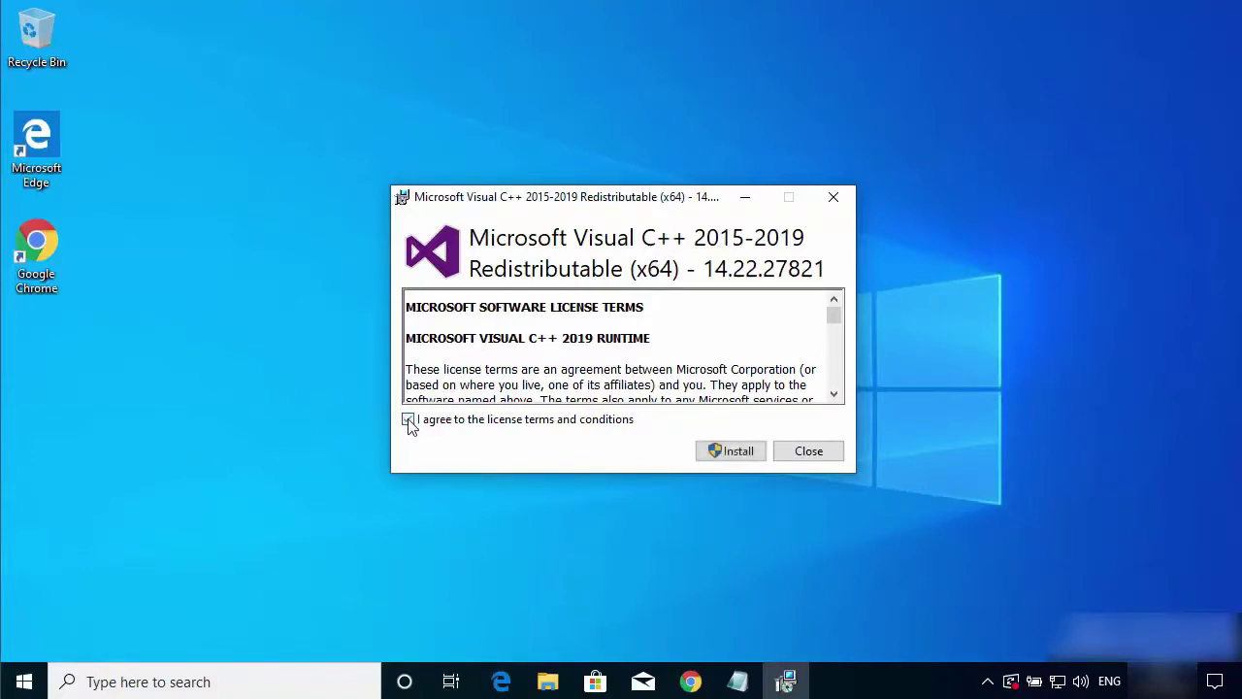
{"action": "left_click", "coordinate": [716, 455]}
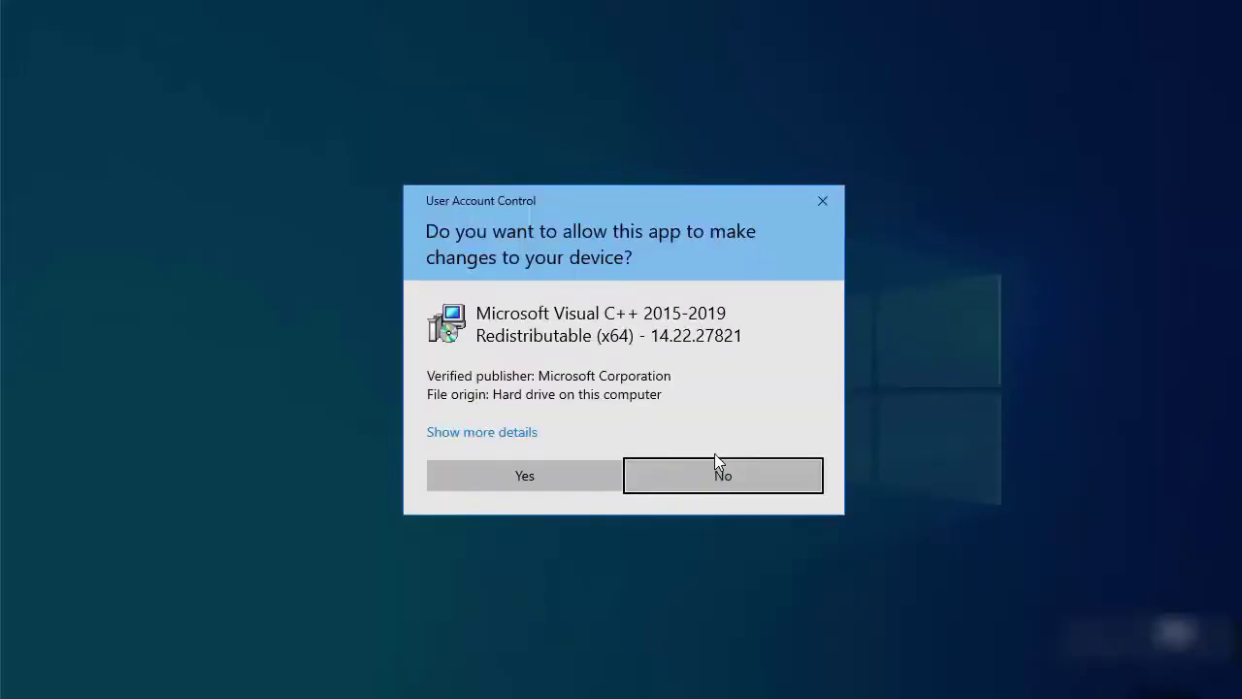
{"action": "left_click", "coordinate": [552, 475]}
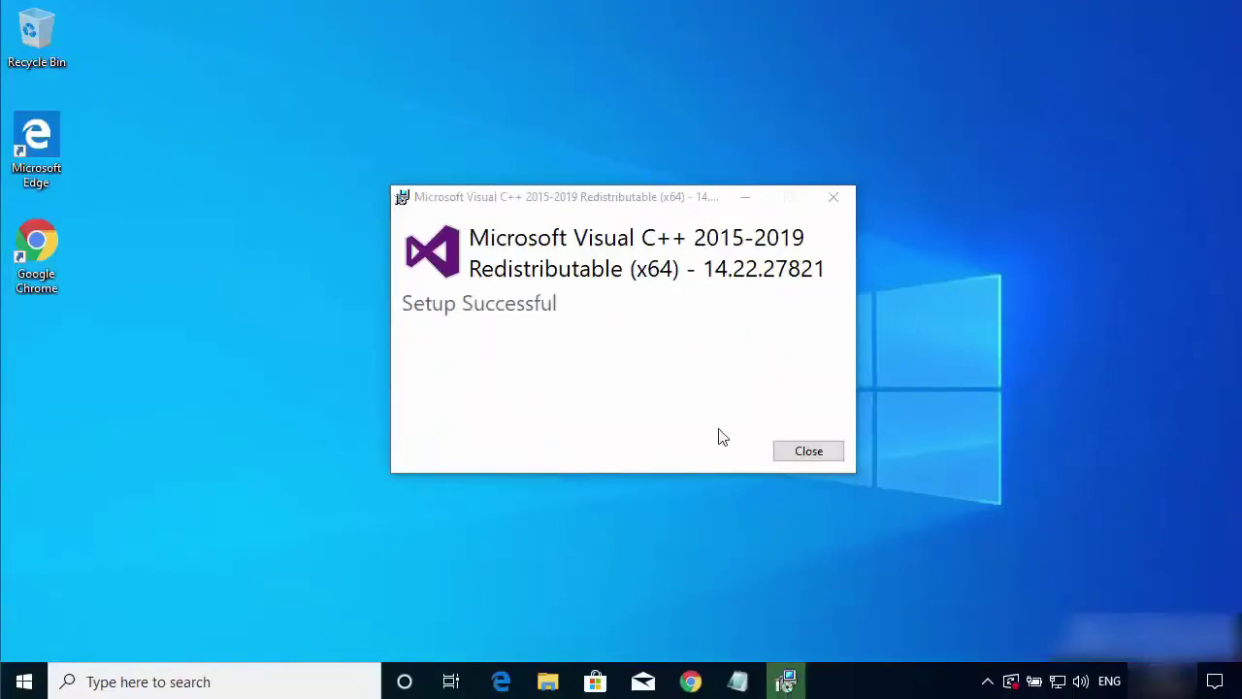
{"action": "left_click", "coordinate": [808, 452]}
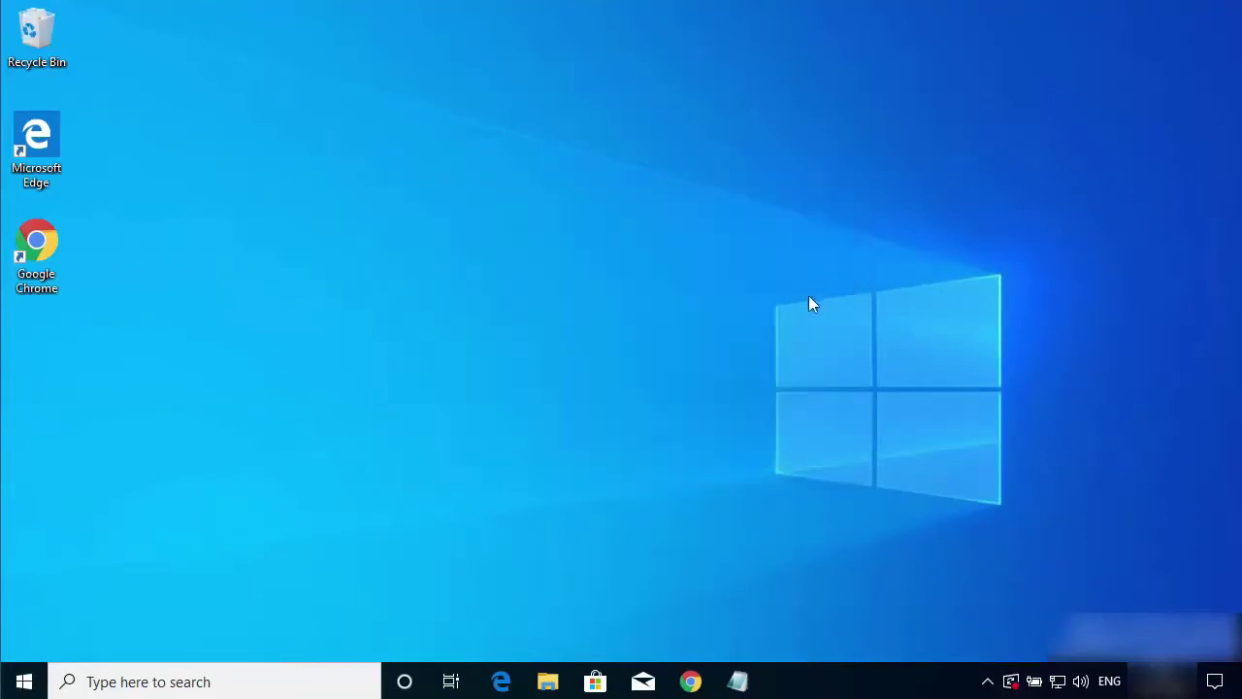
Relaunch OBS-Studio-24.0.3-Full-Installer-x64.exe from the Downloads folder in File Explorer and allow it to make changes.
{"action": "left_click", "coordinate": [548, 684]}
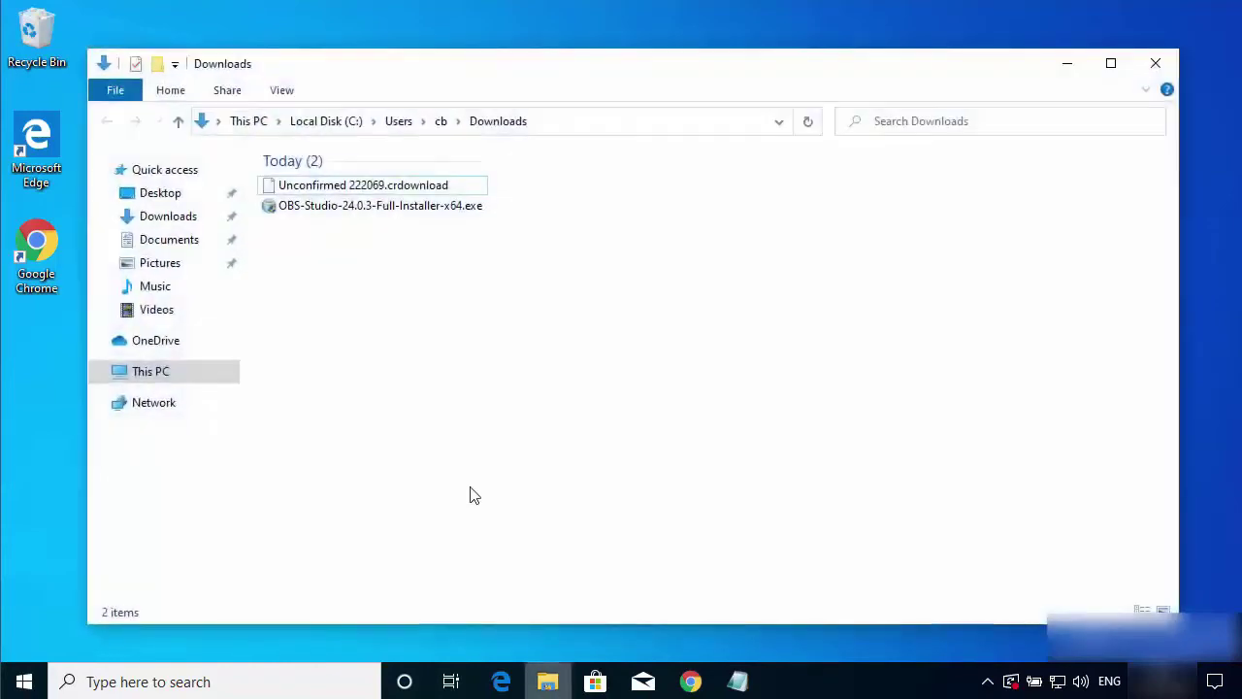
{"action": "left_click", "coordinate": [381, 209]}
{"action": "double_click", "coordinate": [381, 208]}
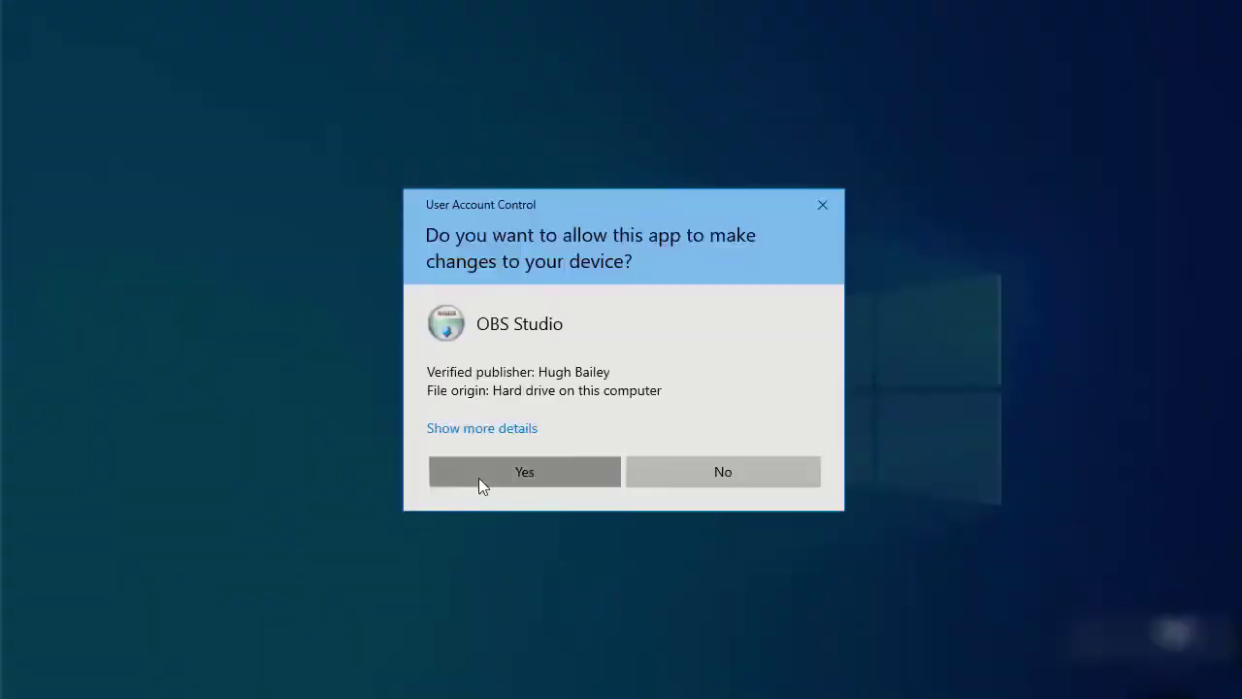
{"action": "left_click", "coordinate": [478, 476]}
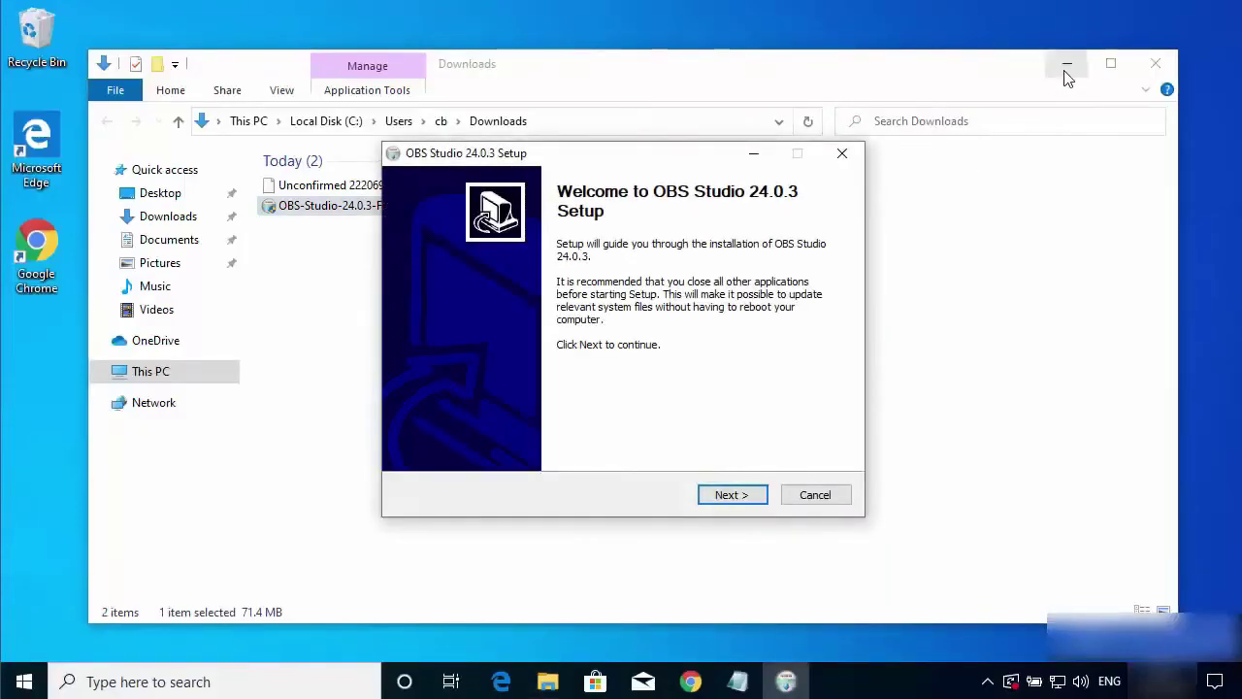
Minimize the Downloads window and complete the OBS Studio 24.0.3 setup with the option to launch the program.
{"action": "left_click", "coordinate": [1066, 64]}
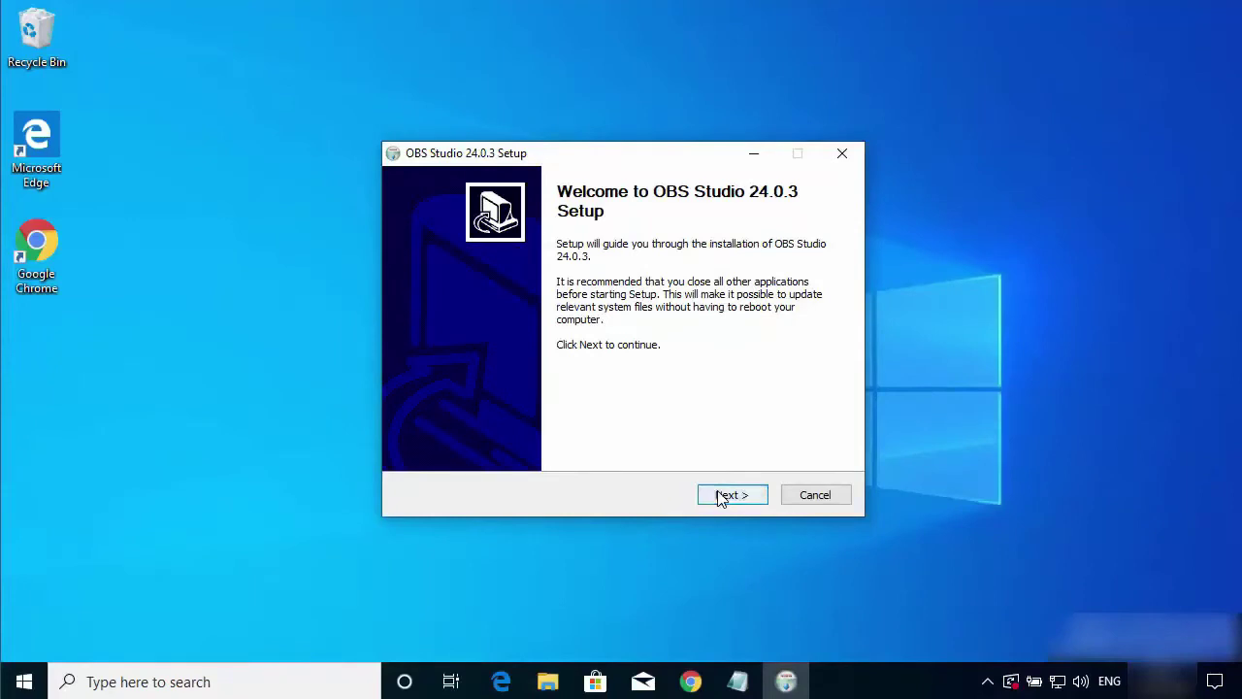
{"action": "left_click", "coordinate": [721, 496]}
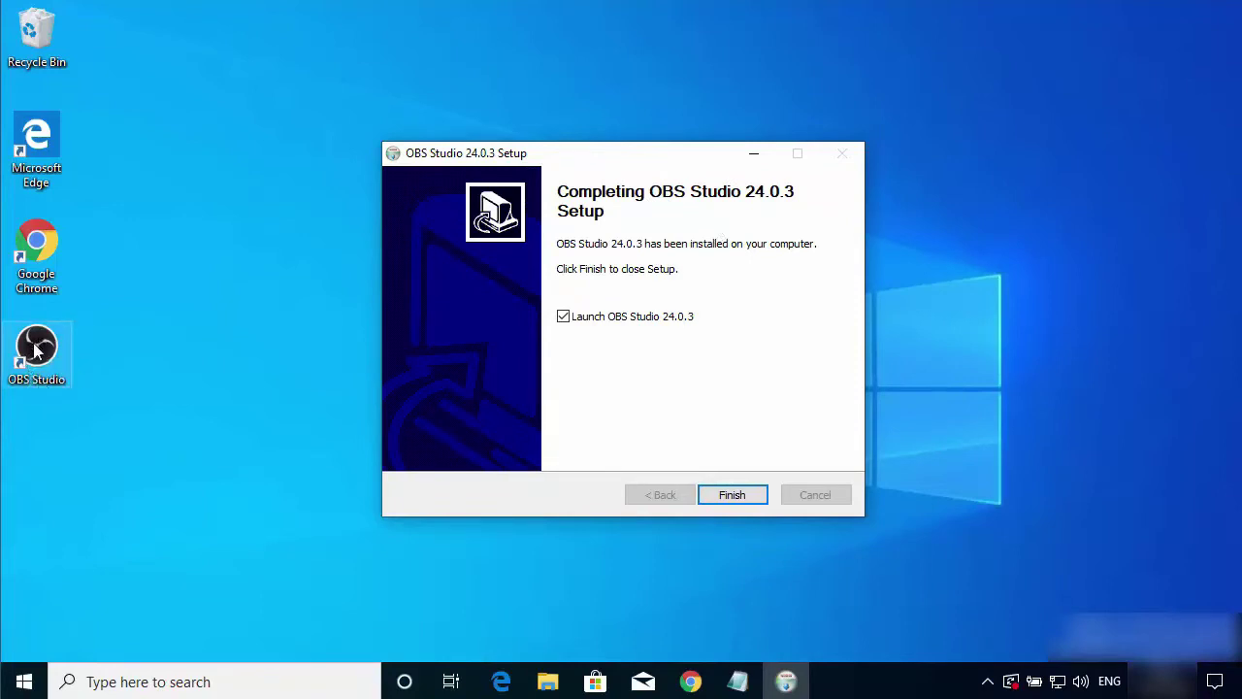
{"action": "left_click", "coordinate": [729, 490]}
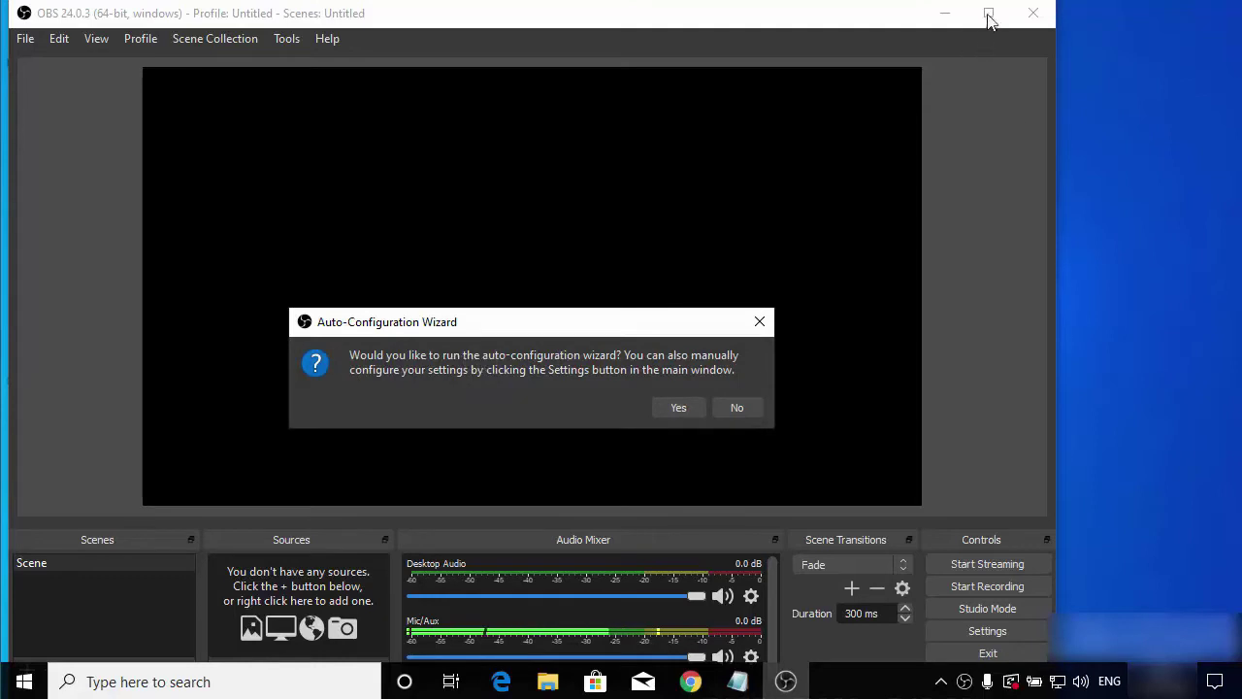
Run the auto-configuration wizard optimized just for recording, using the current 1284x724 canvas resolution, and apply its settings.
{"action": "left_click", "coordinate": [670, 407]}
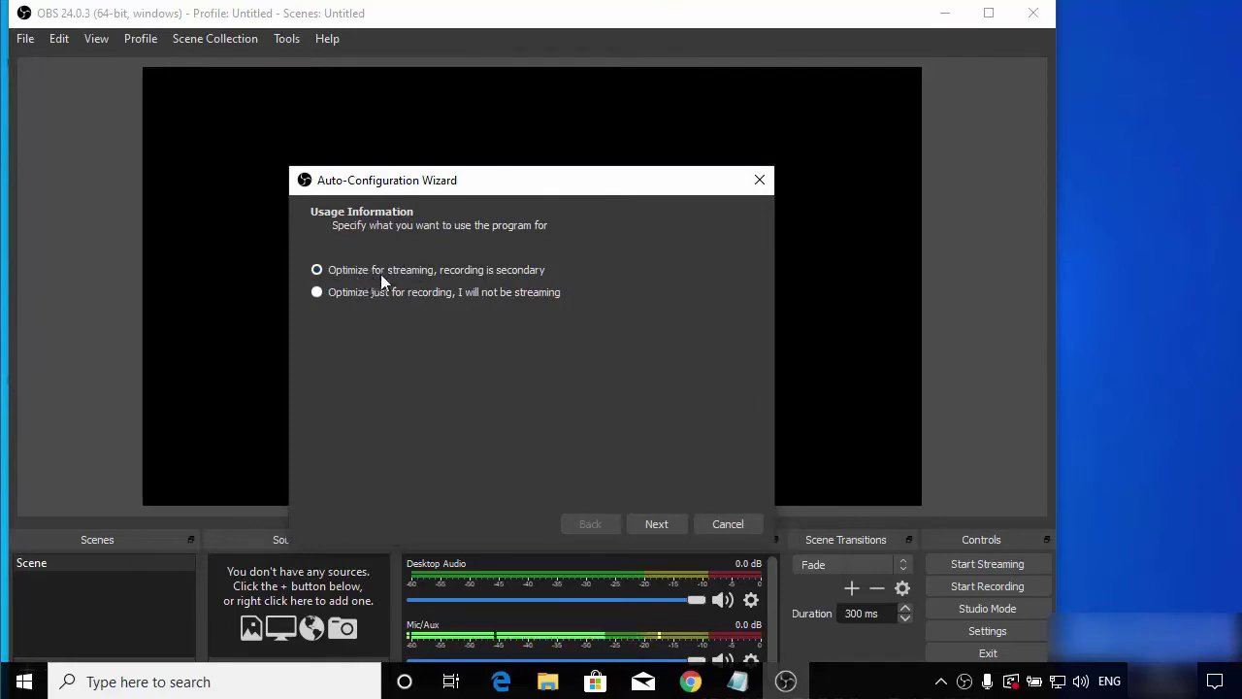
{"action": "left_click", "coordinate": [319, 293]}
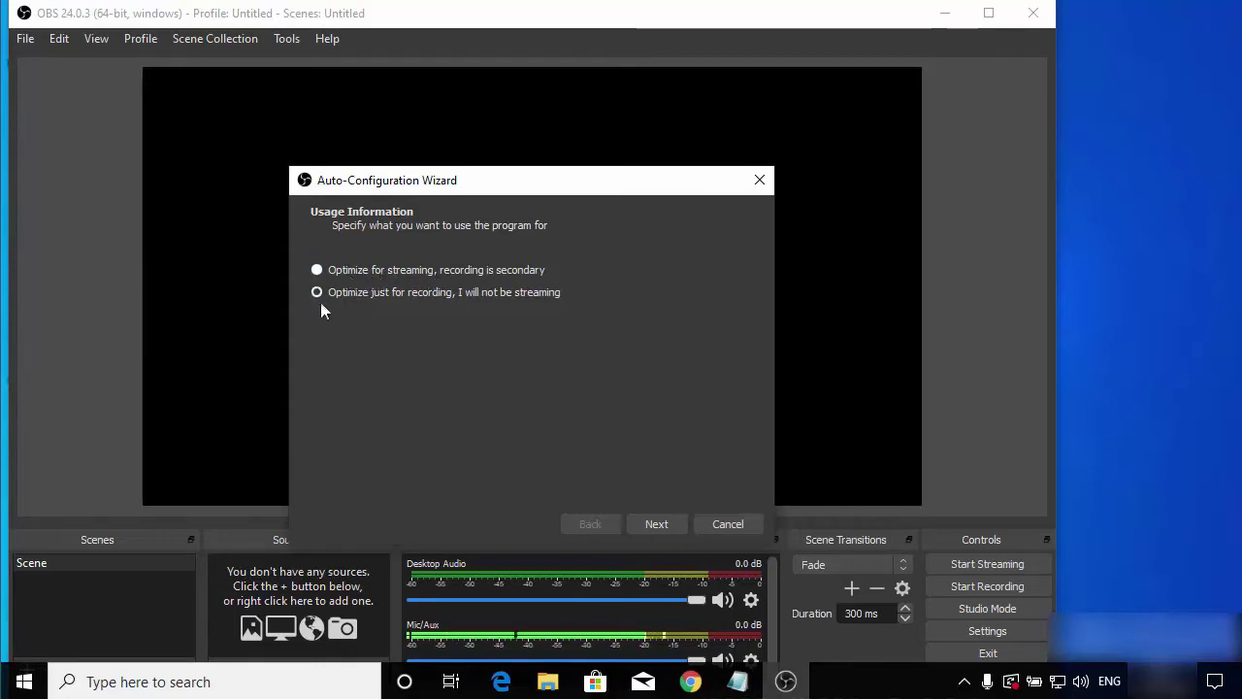
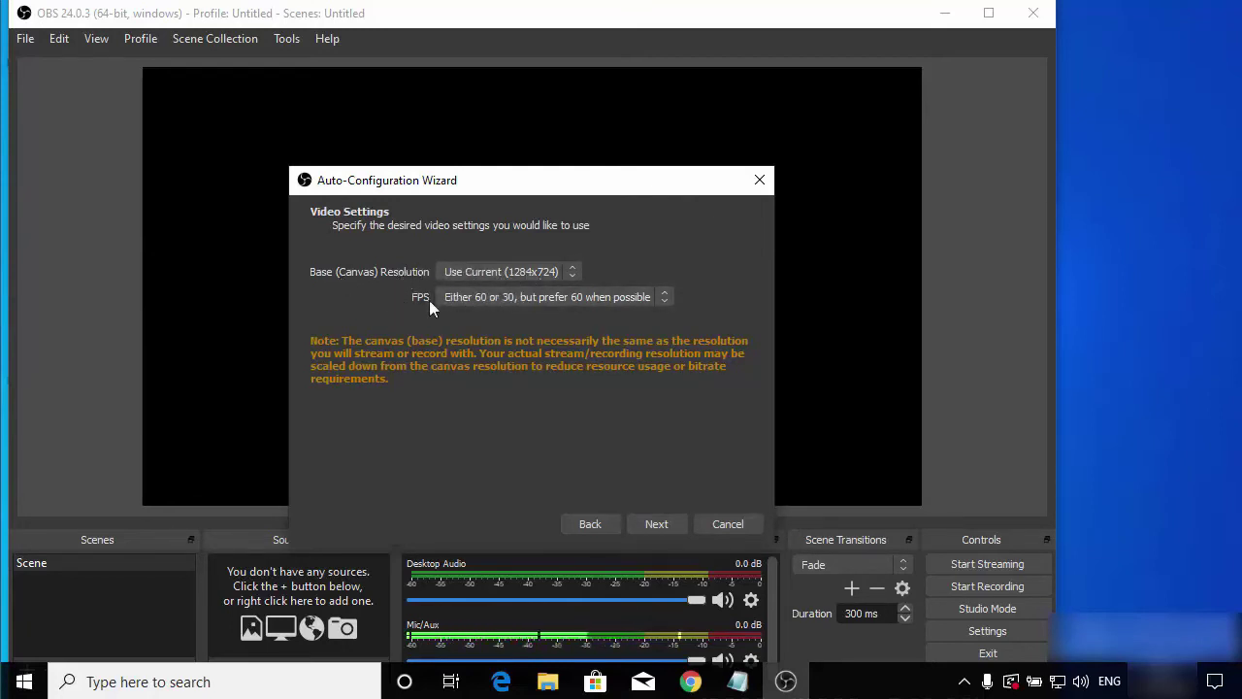
{"action": "left_click", "coordinate": [480, 273]}
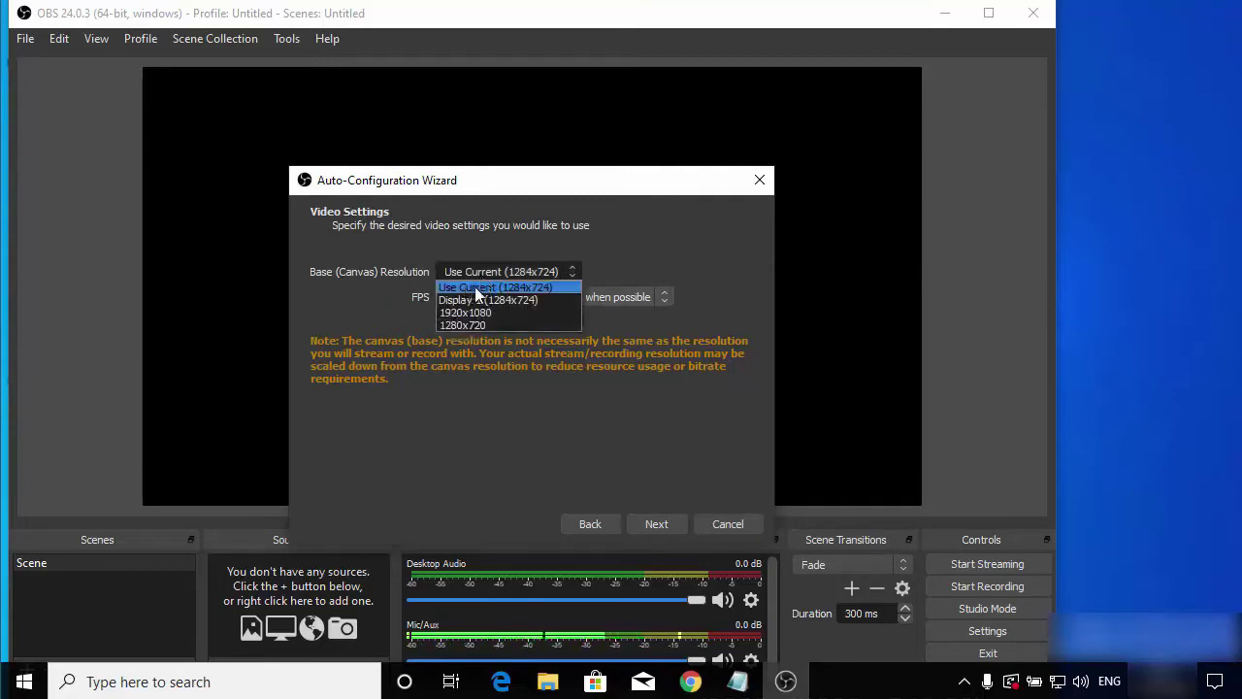
{"action": "left_click", "coordinate": [473, 289]}
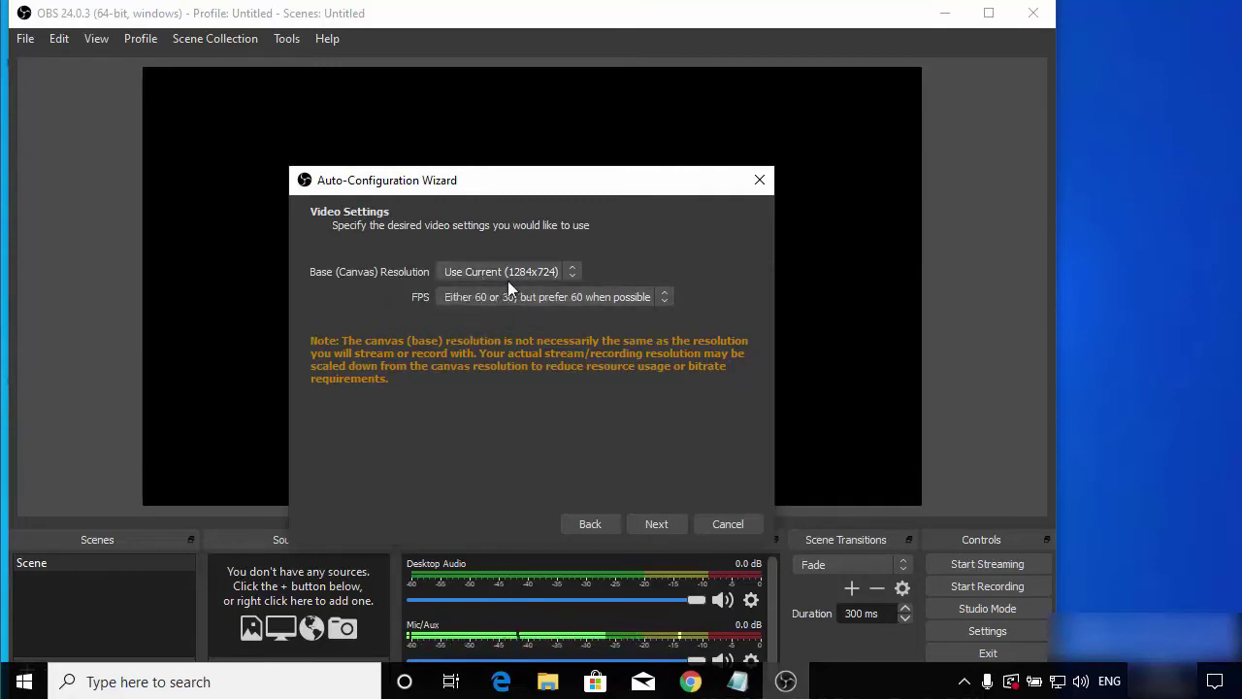
{"action": "left_click", "coordinate": [651, 525]}
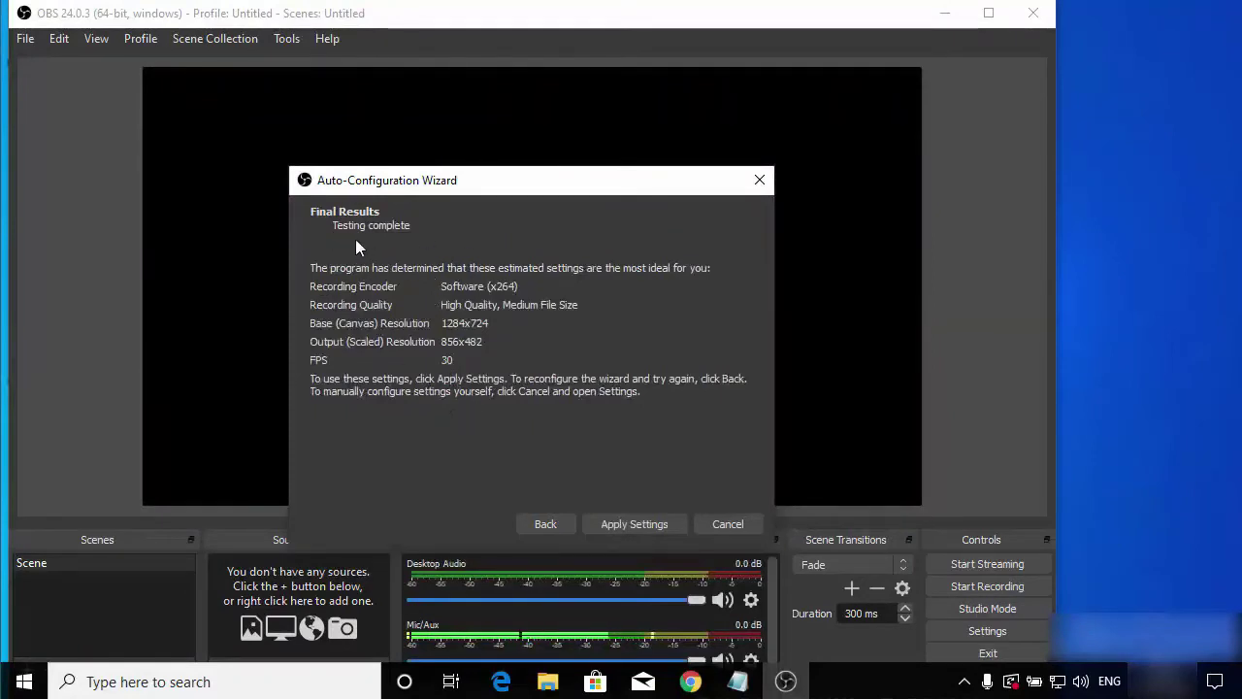
{"action": "left_click", "coordinate": [626, 525]}
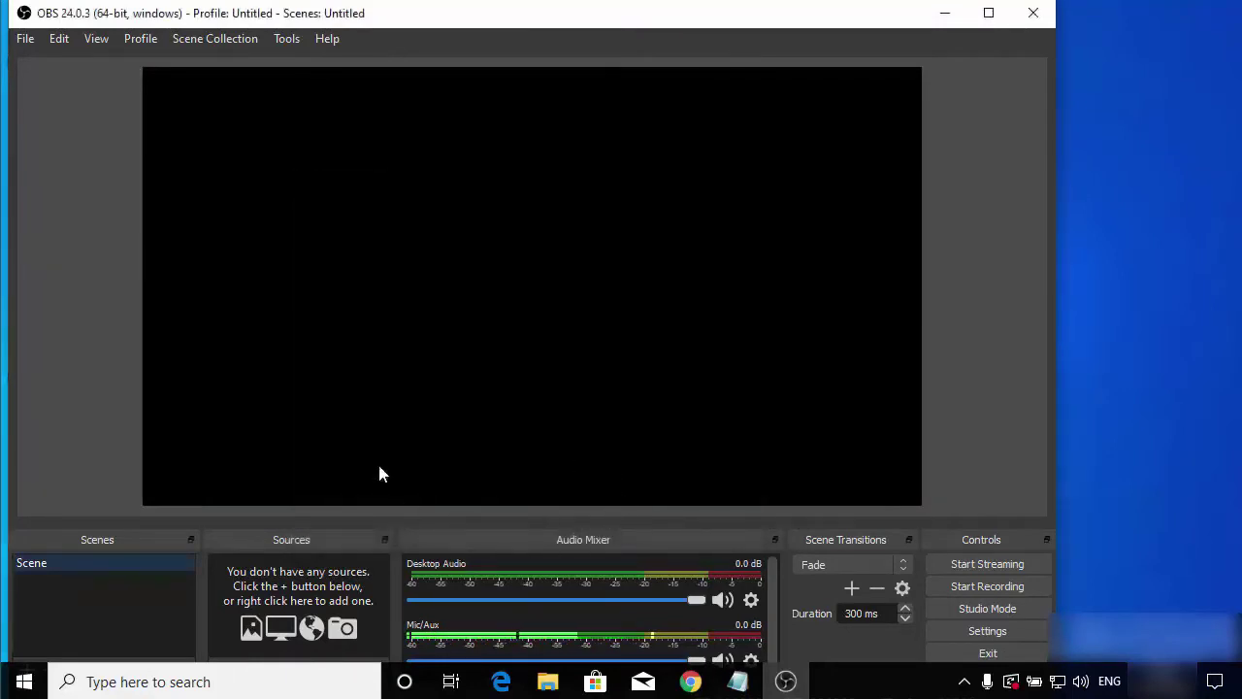
Maximize the OBS window and create a new source named Display Capture in the scene.
{"action": "left_click", "coordinate": [989, 13]}
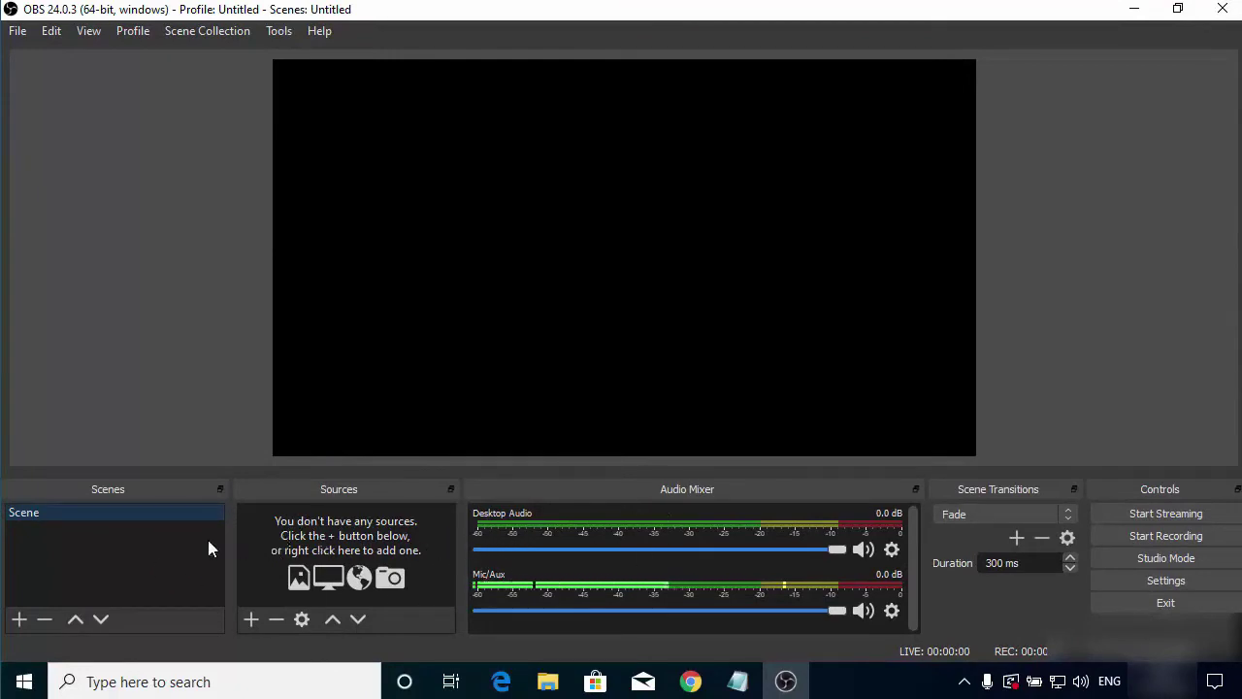
{"action": "right_click", "coordinate": [334, 522]}
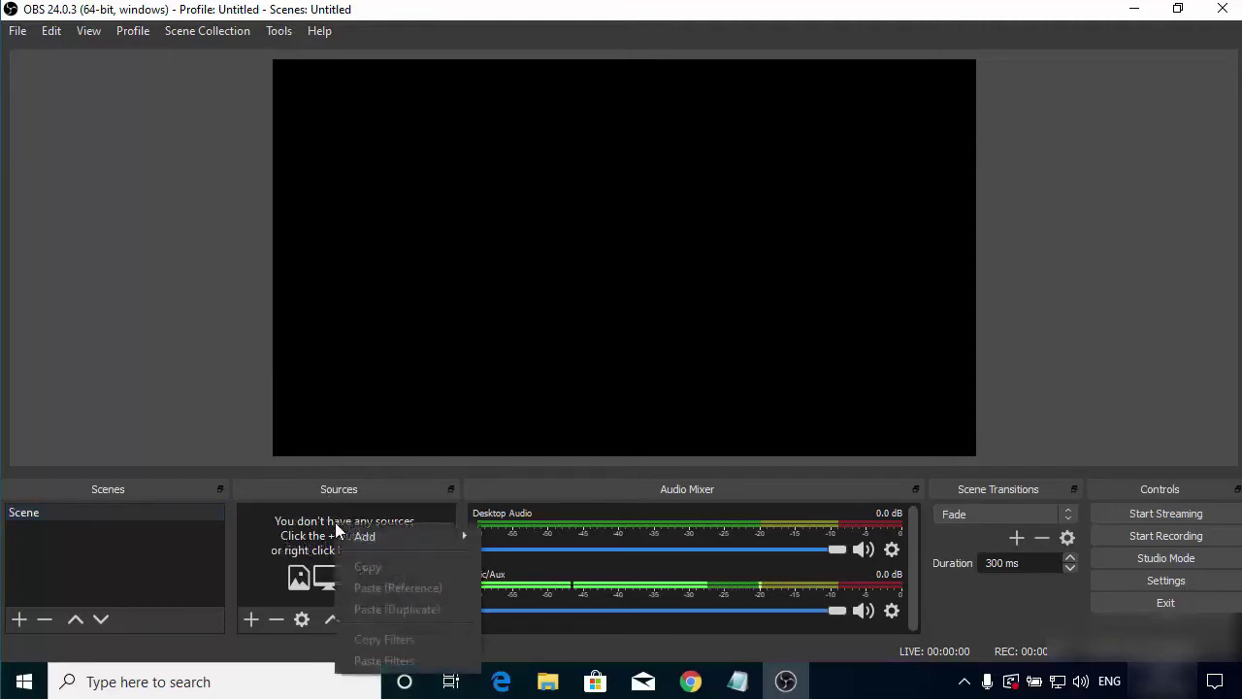
{"action": "left_click", "coordinate": [288, 524]}
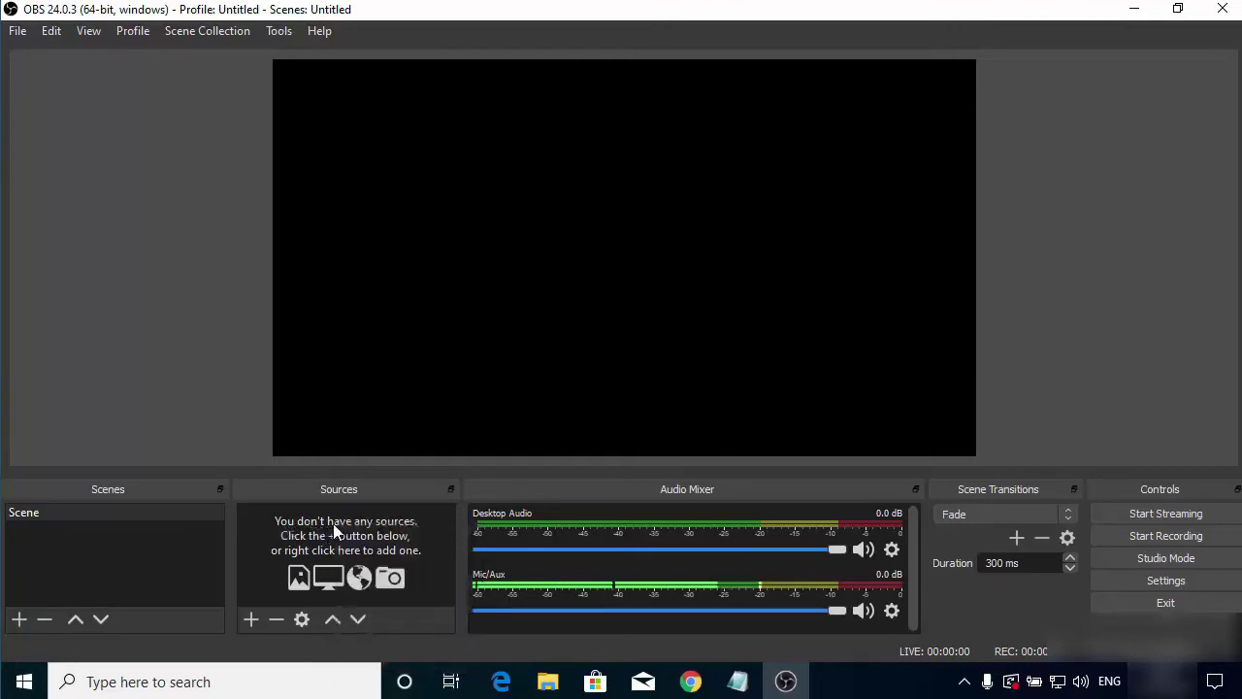
{"action": "right_click", "coordinate": [333, 524]}
{"action": "mouse_move", "coordinate": [376, 536]}
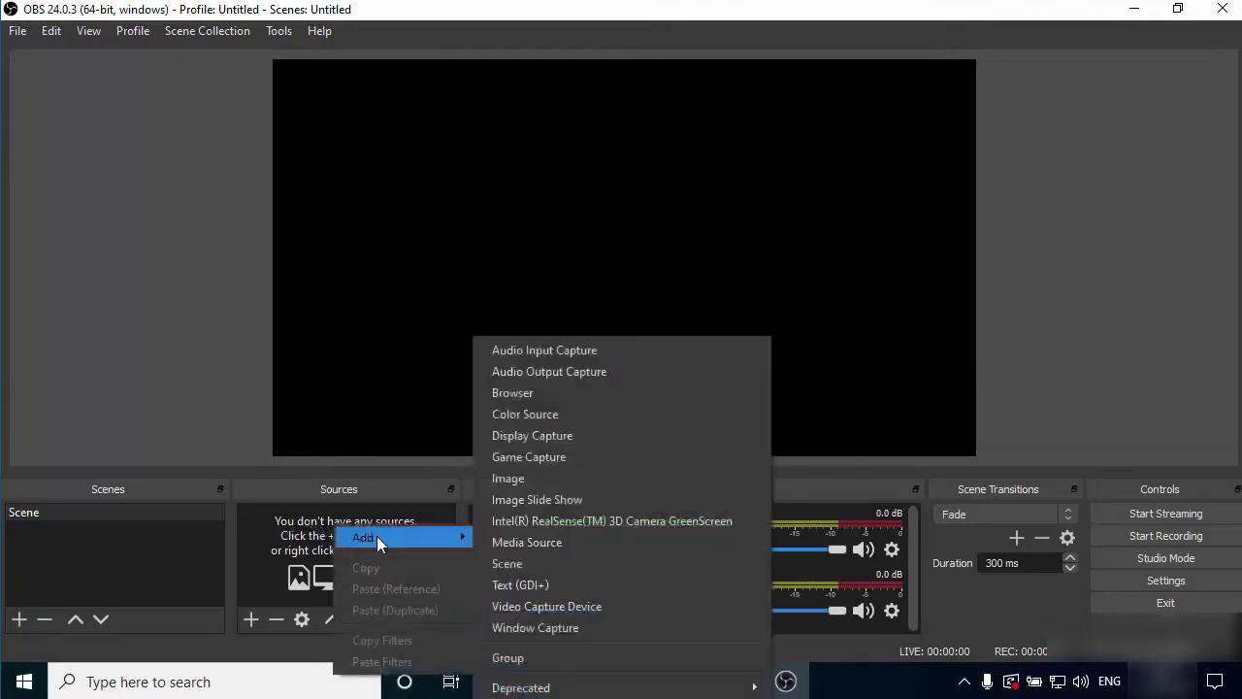
{"action": "left_click", "coordinate": [564, 436]}
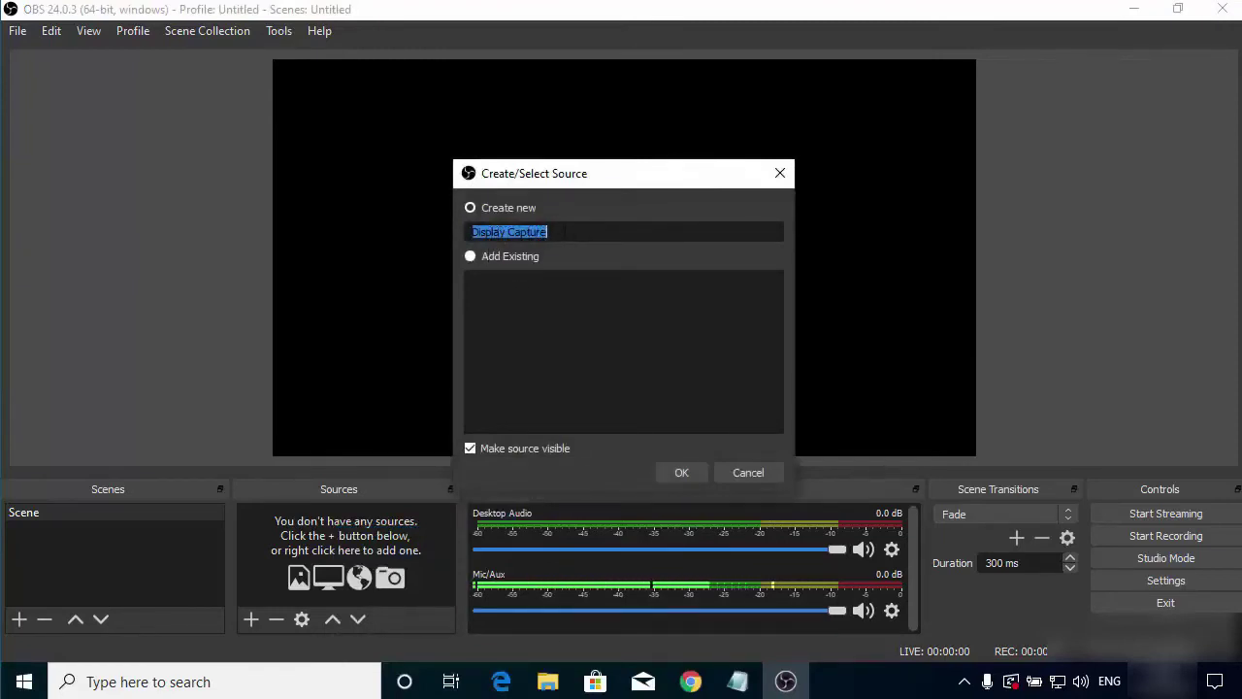
{"action": "left_click", "coordinate": [548, 232]}
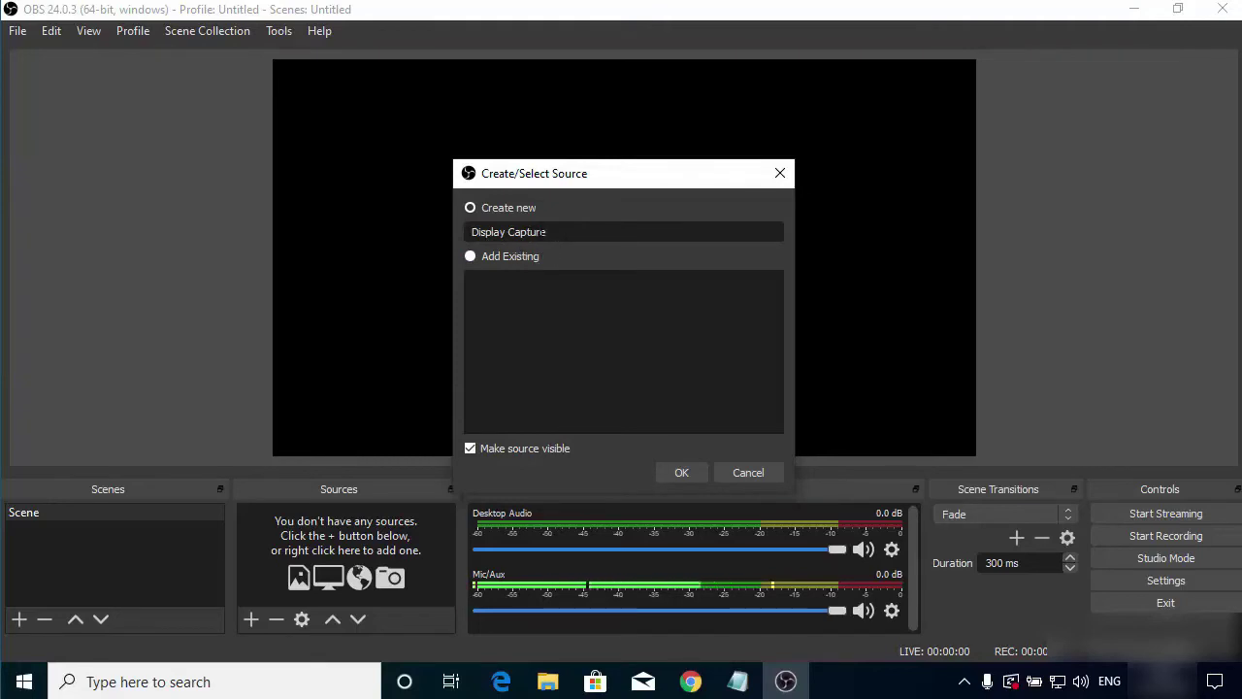
{"action": "left_click", "coordinate": [683, 472]}
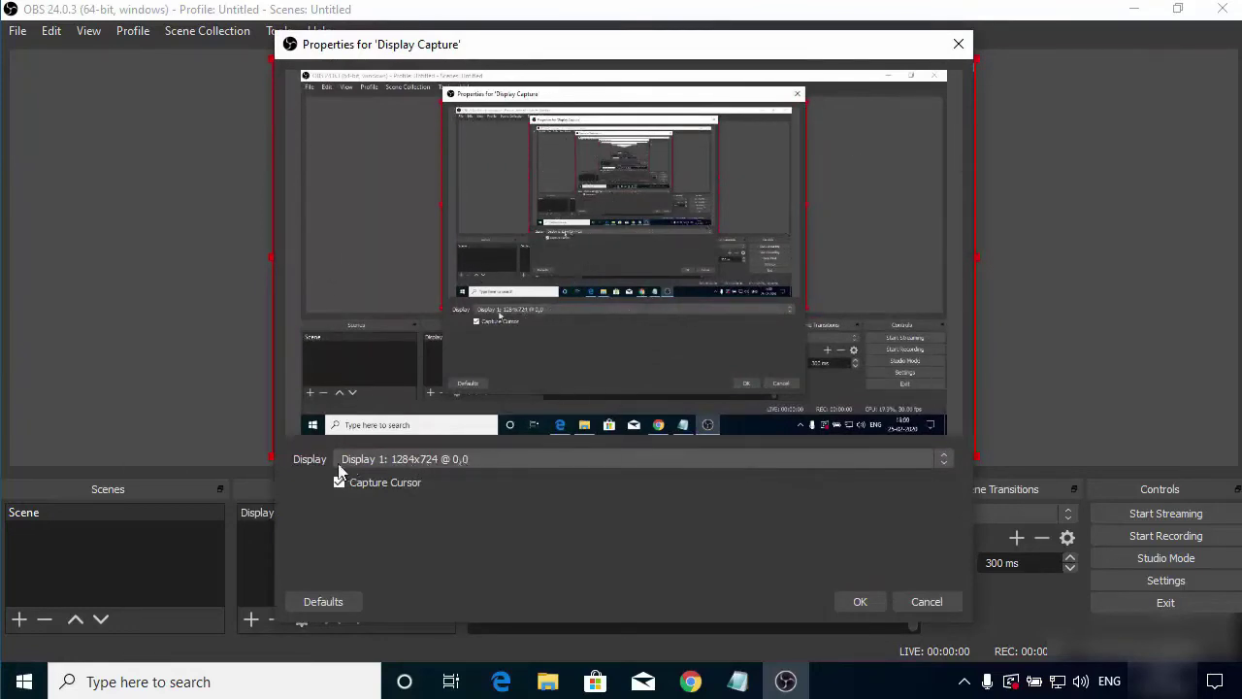
Choose Display 1 as the display to capture and confirm the Display Capture properties.
{"action": "left_click", "coordinate": [408, 465]}
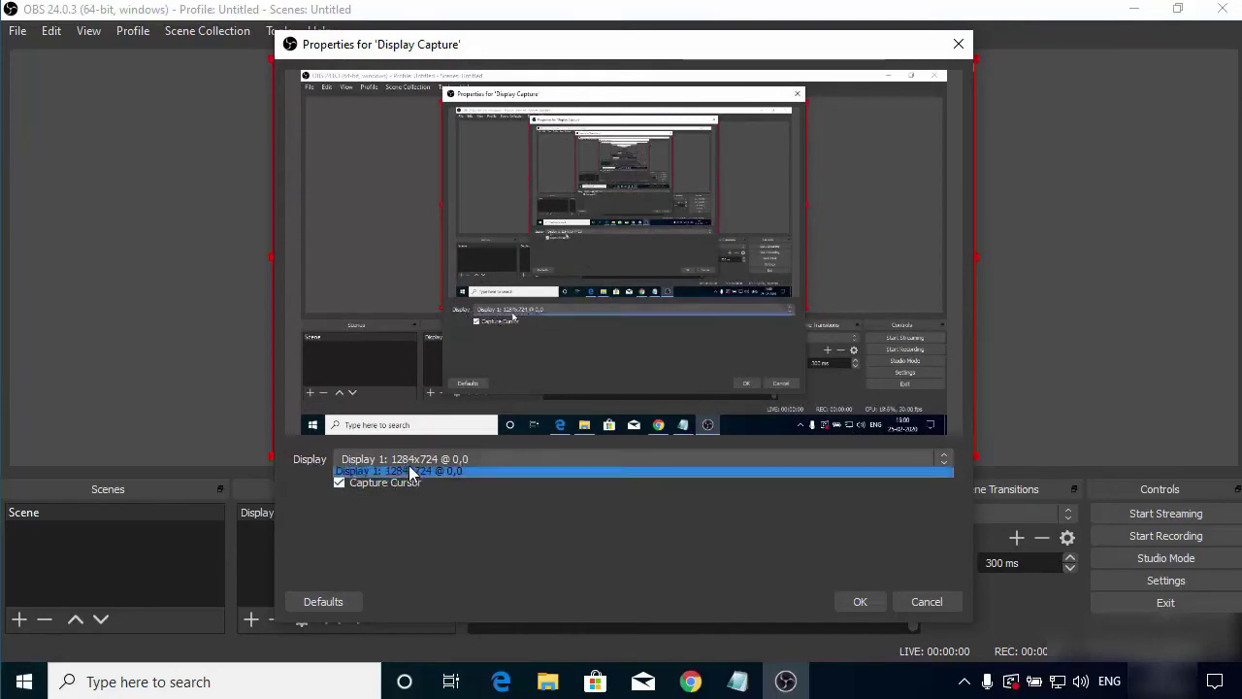
{"action": "left_click", "coordinate": [403, 475]}
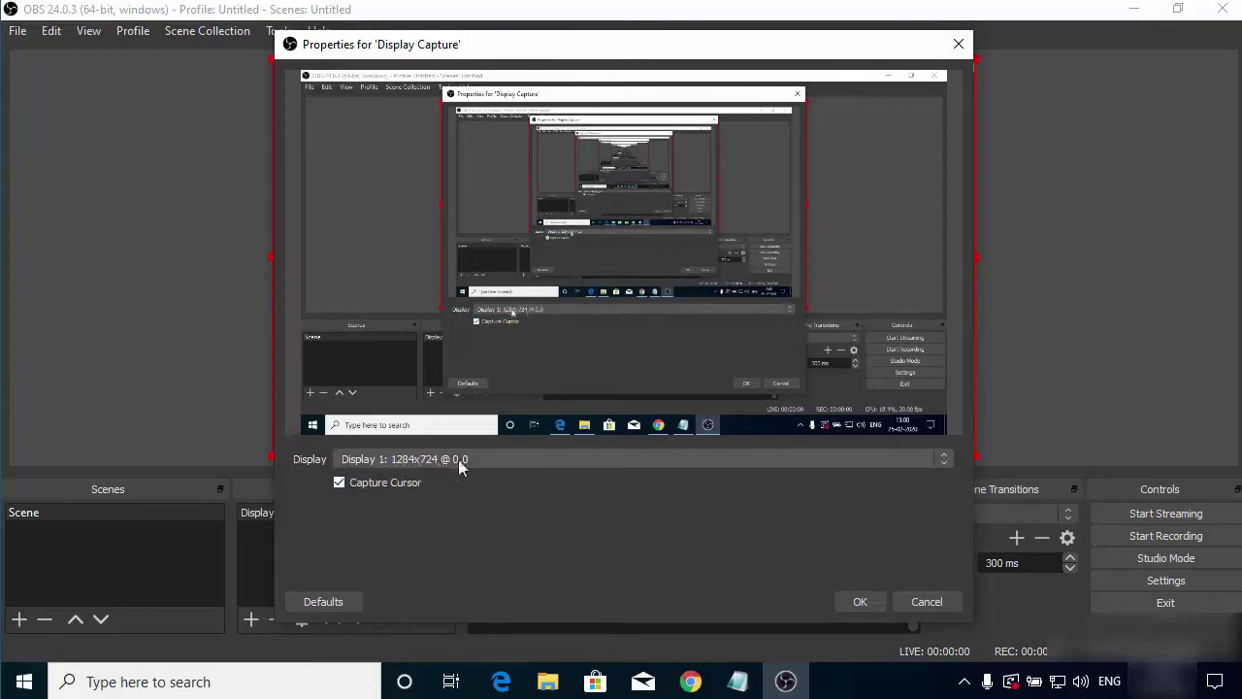
{"action": "left_click", "coordinate": [858, 602]}
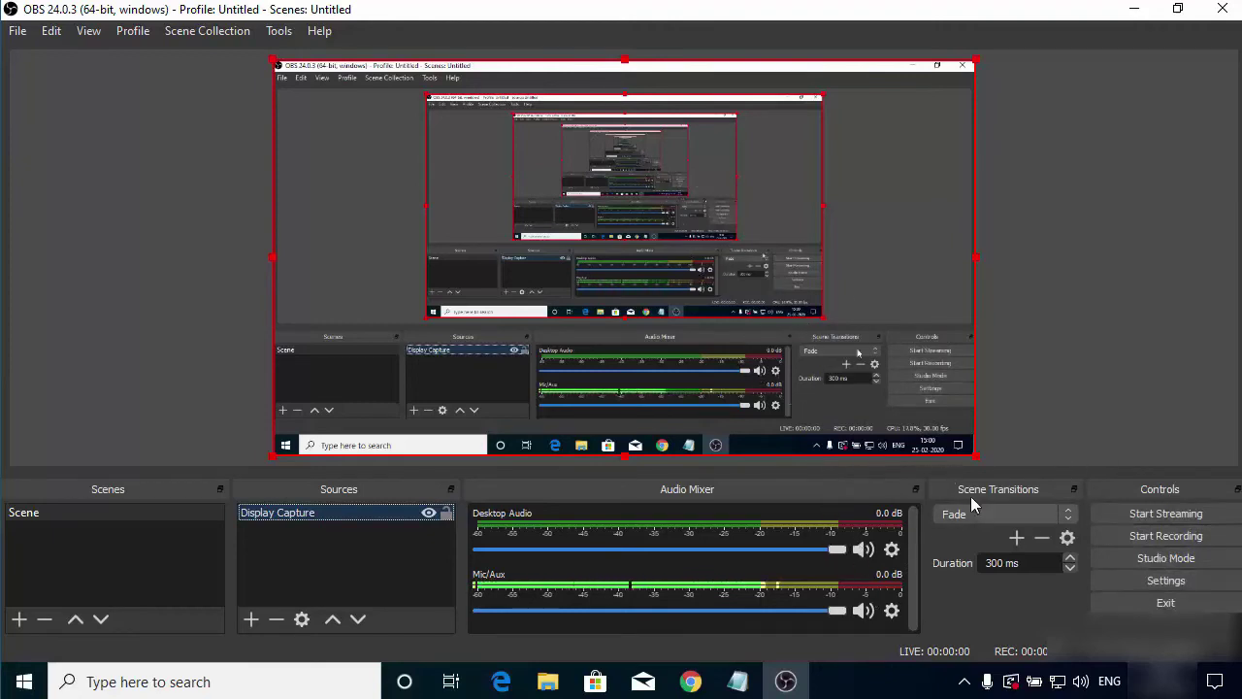
Open the output settings and set the output mode to Advanced.
{"action": "left_click", "coordinate": [1117, 580]}
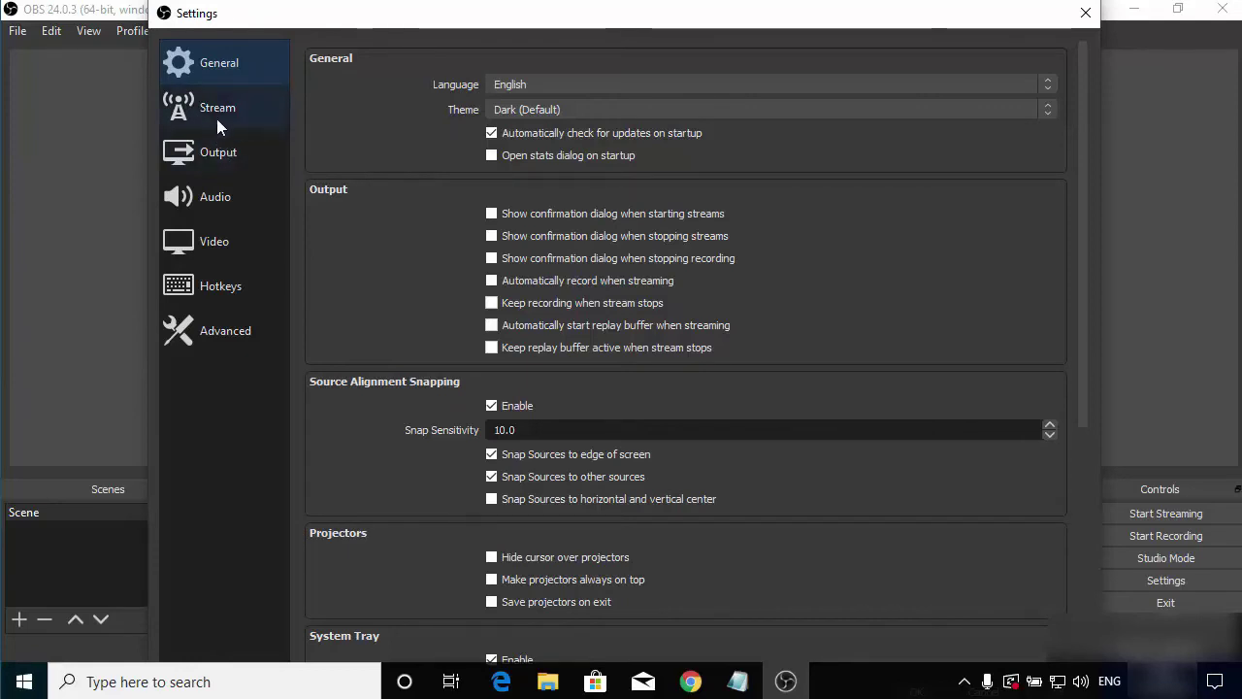
{"action": "left_click", "coordinate": [215, 155]}
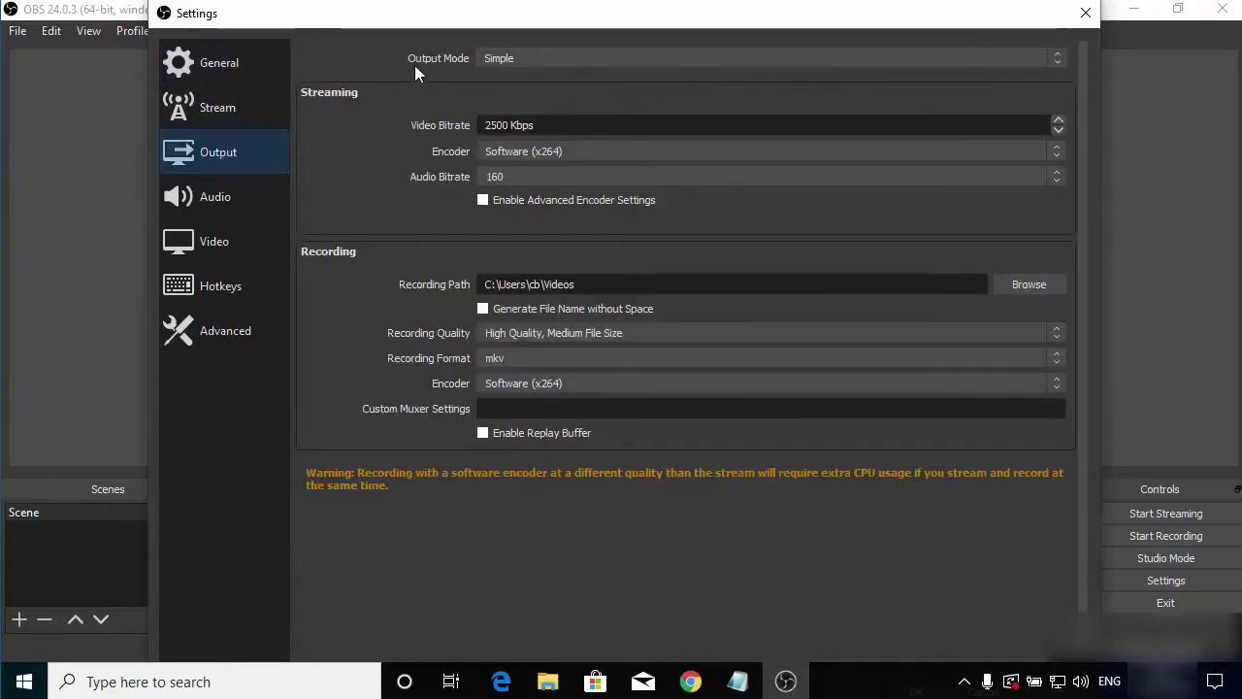
{"action": "left_click", "coordinate": [536, 60]}
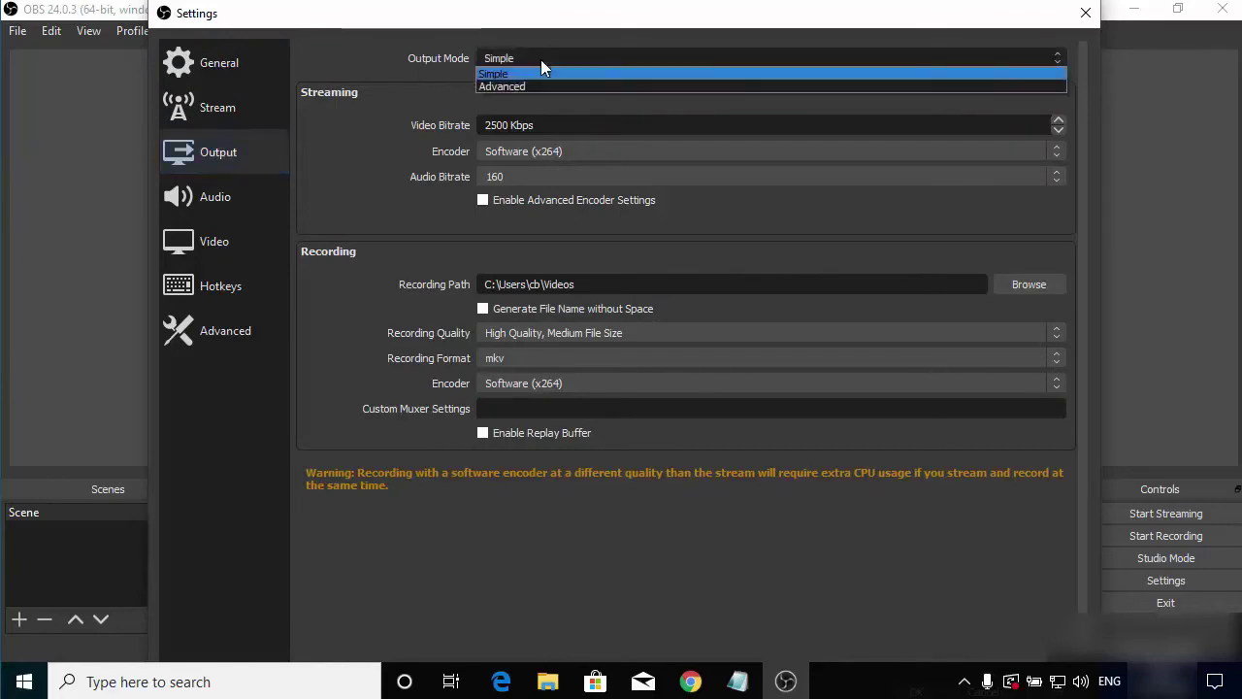
{"action": "left_click", "coordinate": [528, 87]}
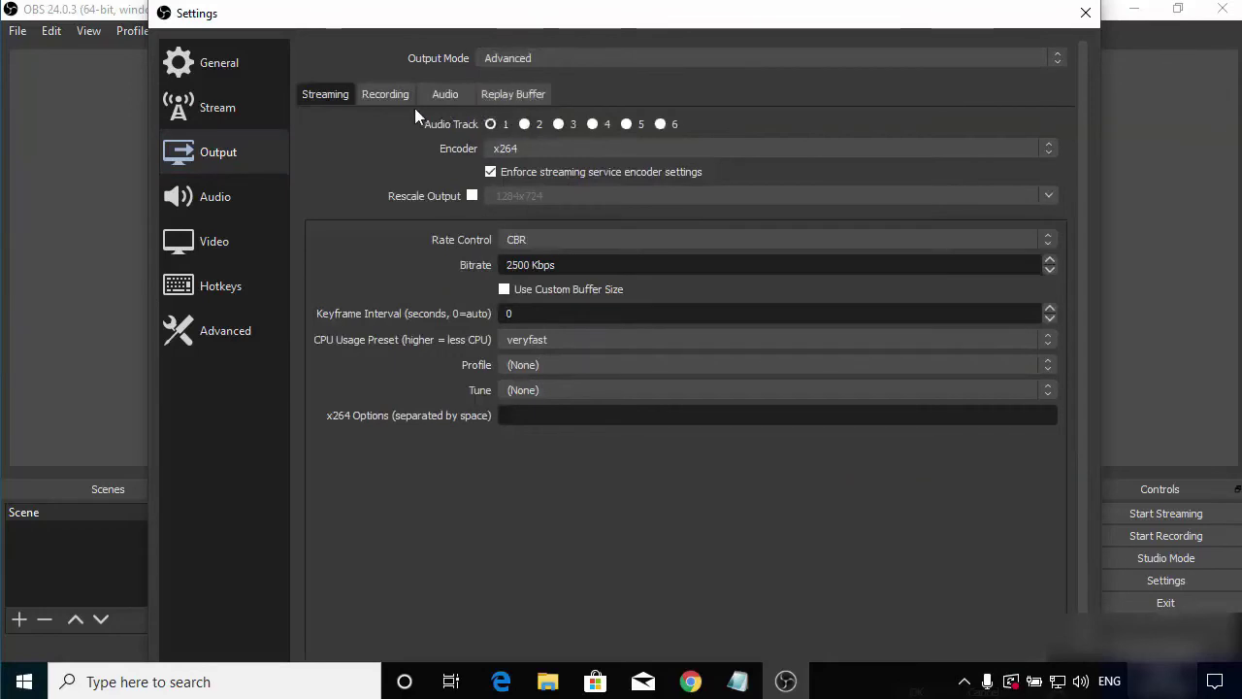
In the recording output settings, choose the Standard type, check the recording directory, and enable Generate File Name without Space.
{"action": "left_click", "coordinate": [385, 102]}
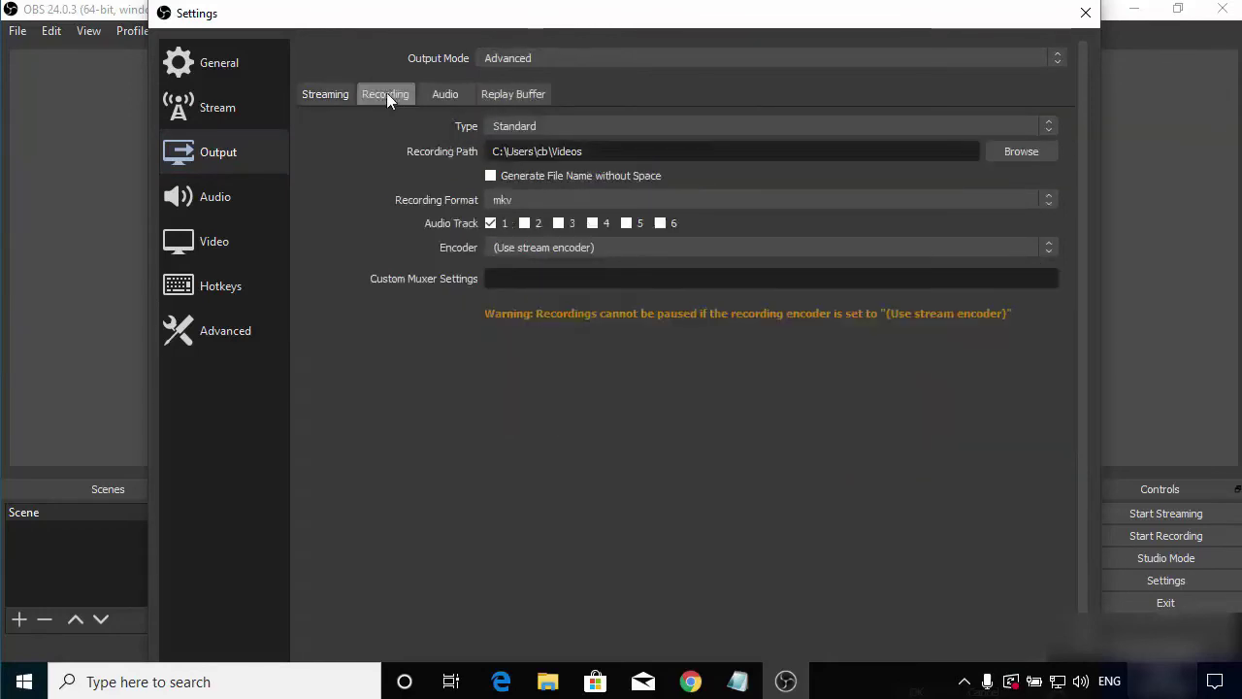
{"action": "left_click", "coordinate": [548, 126]}
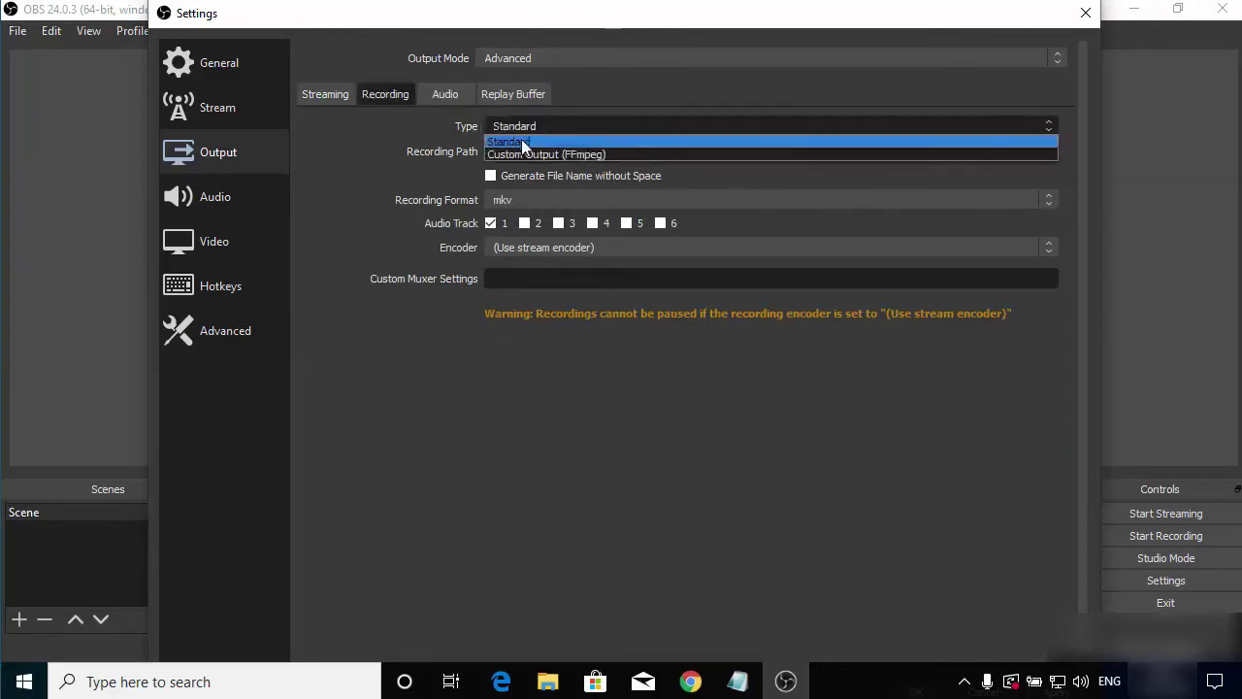
{"action": "left_click", "coordinate": [525, 142]}
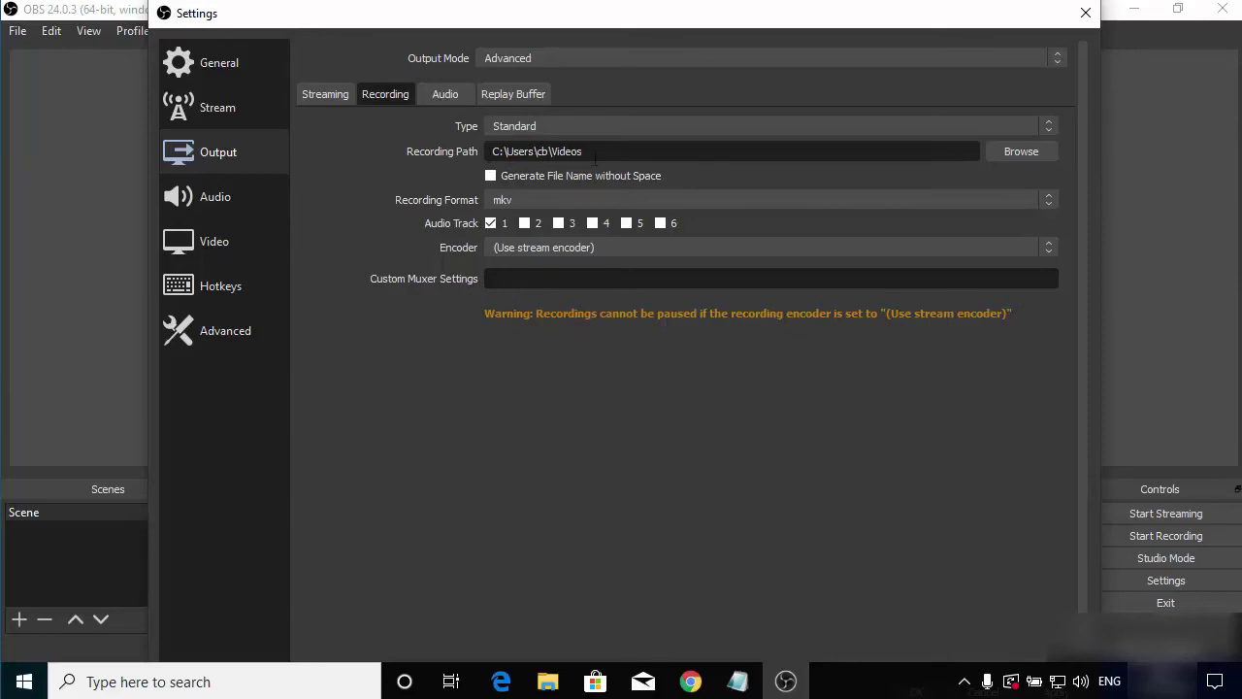
{"action": "left_click", "coordinate": [1024, 153]}
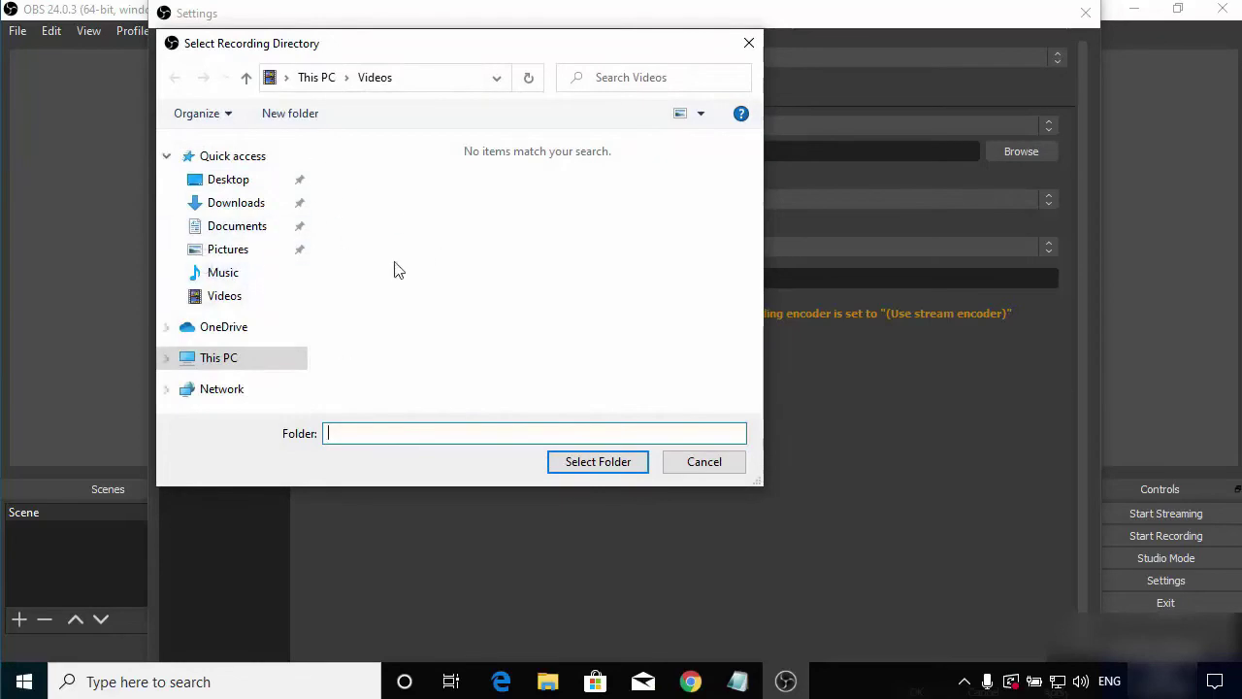
{"action": "left_click", "coordinate": [680, 464]}
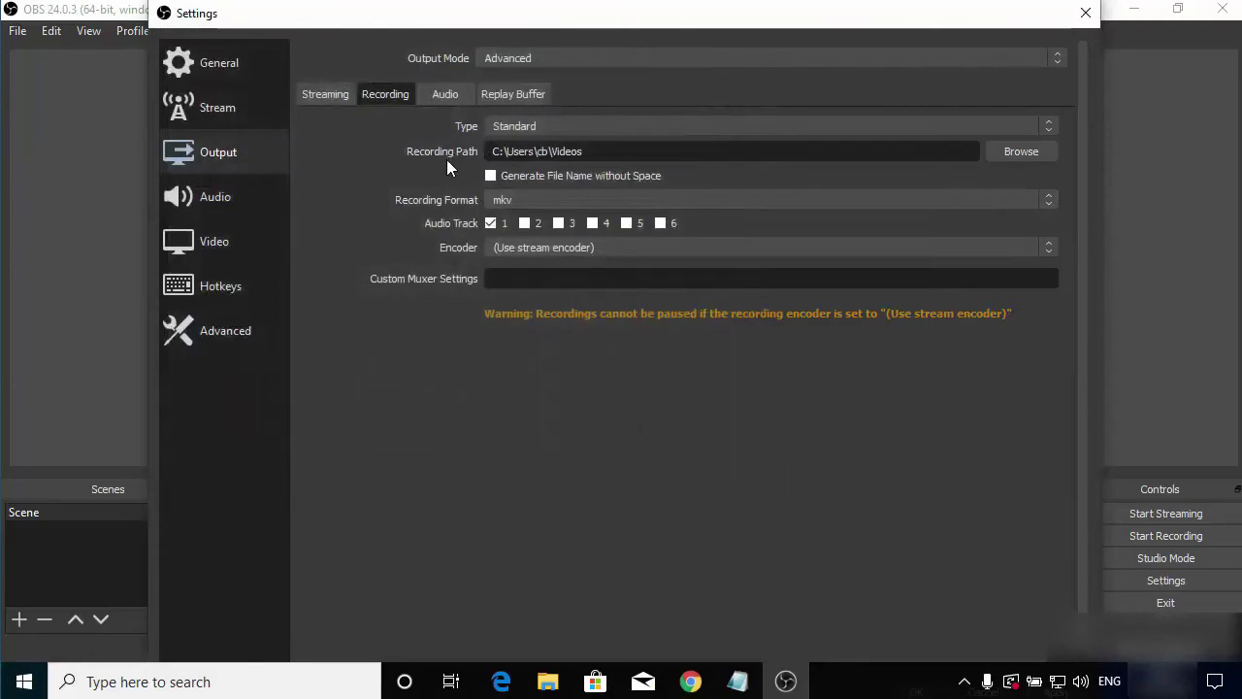
{"action": "key", "text": "space"}
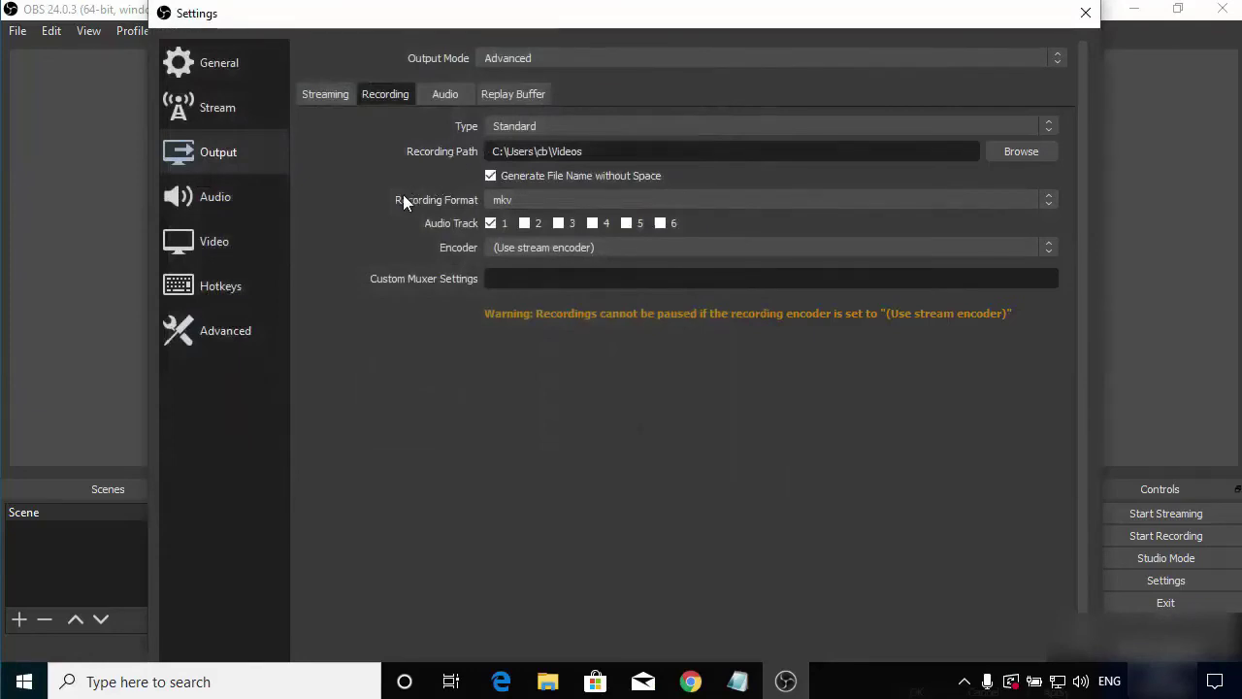
Set the recording format to mp4 and the recording encoder to x264.
{"action": "left_click", "coordinate": [510, 199]}
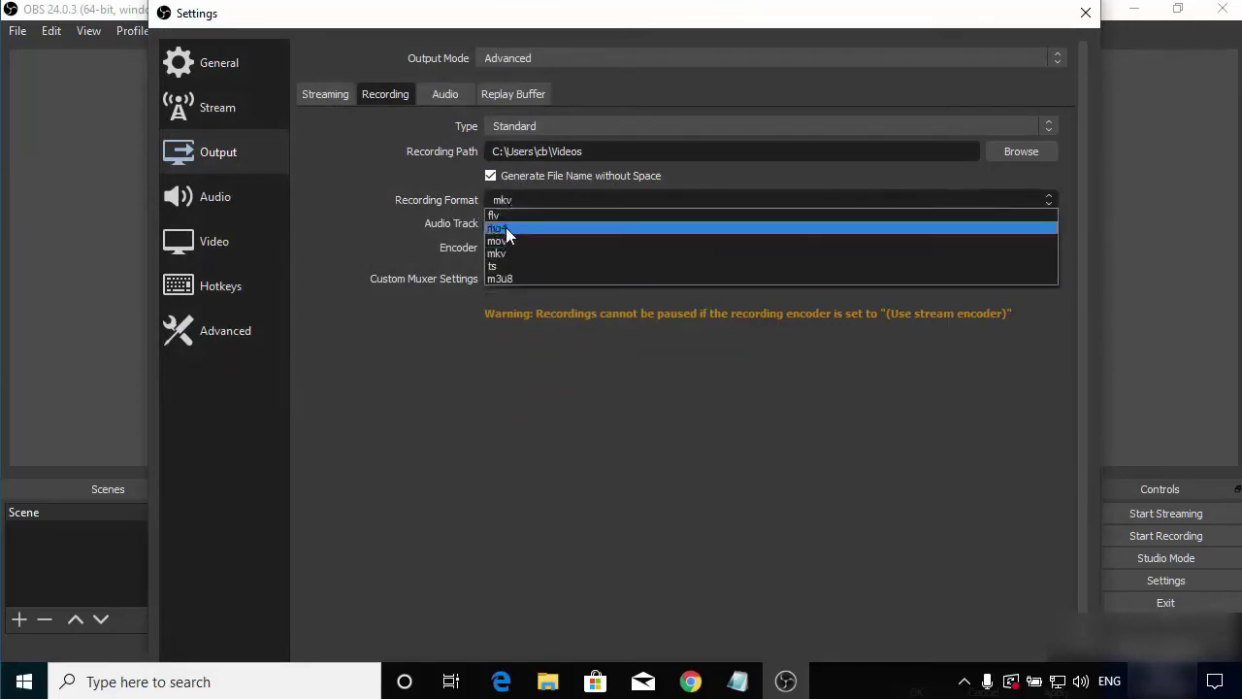
{"action": "left_click", "coordinate": [505, 227]}
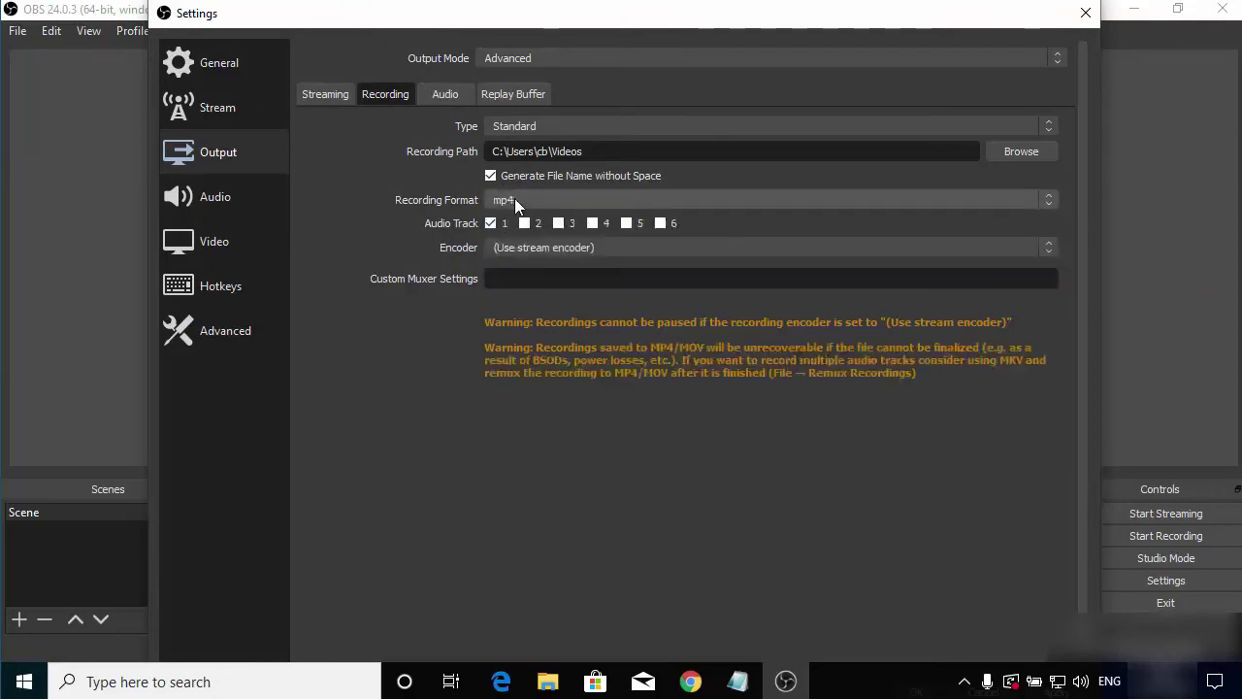
{"action": "left_click", "coordinate": [531, 249]}
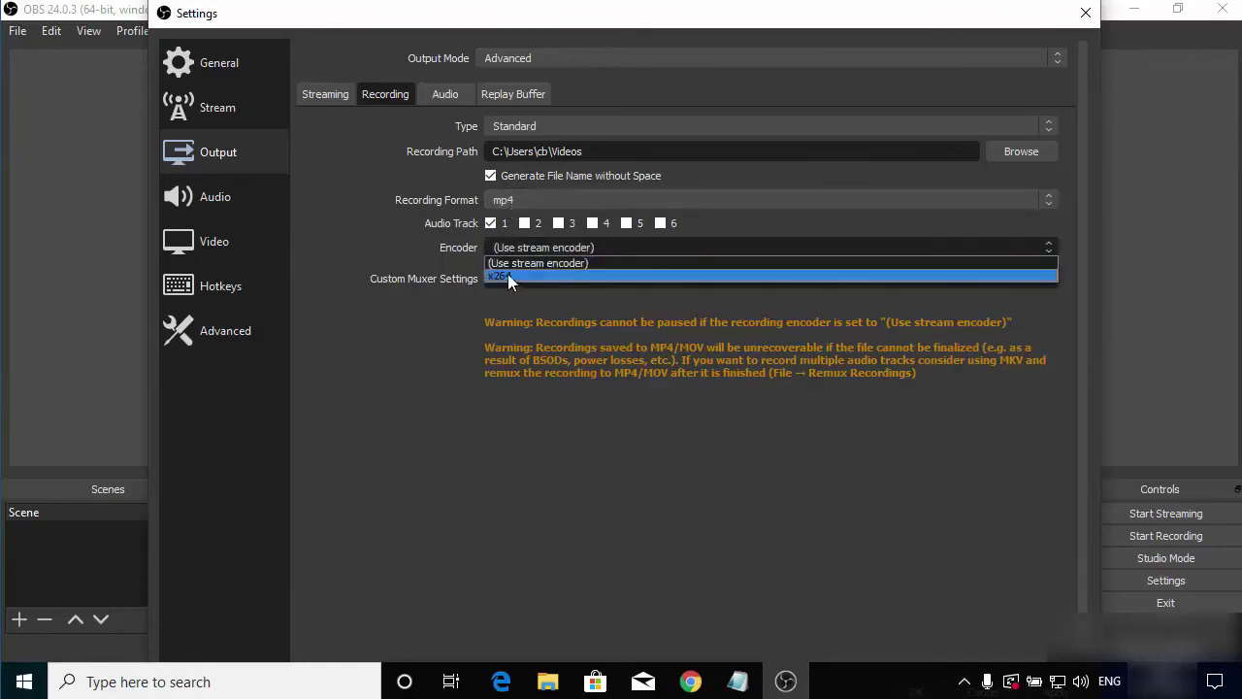
{"action": "left_click", "coordinate": [512, 276]}
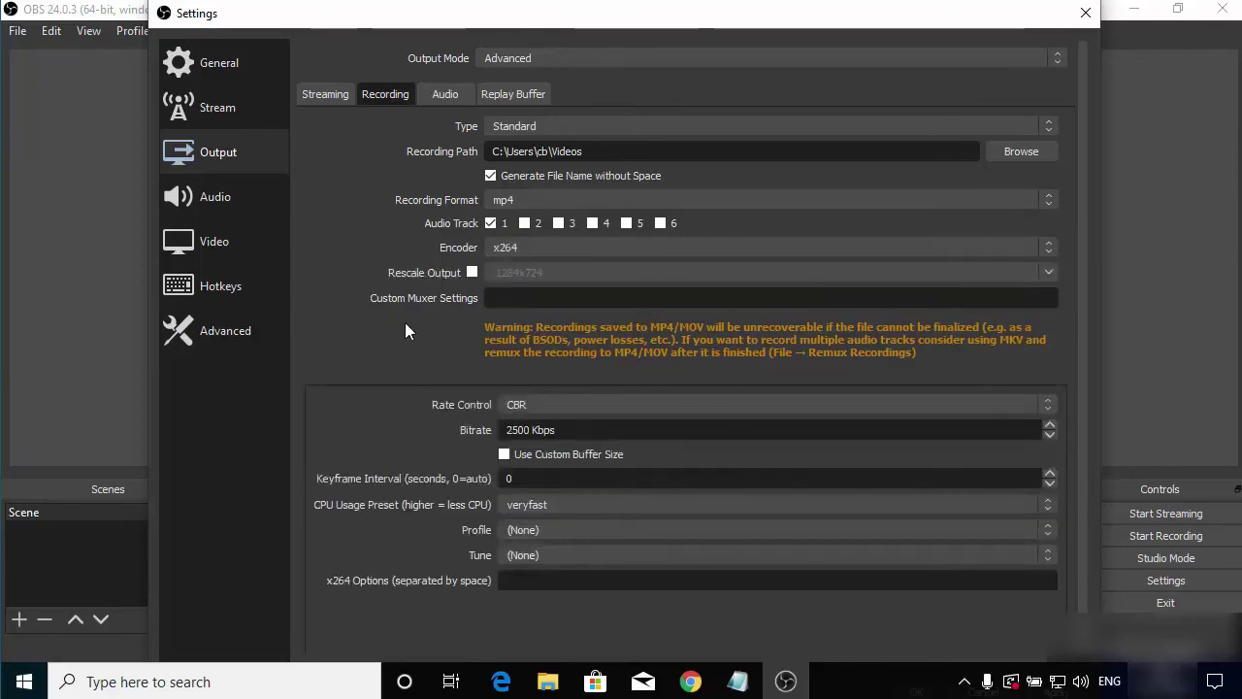
{"action": "scroll", "coordinate": [406, 328], "scroll_direction": "down", "scroll_amount": 1}
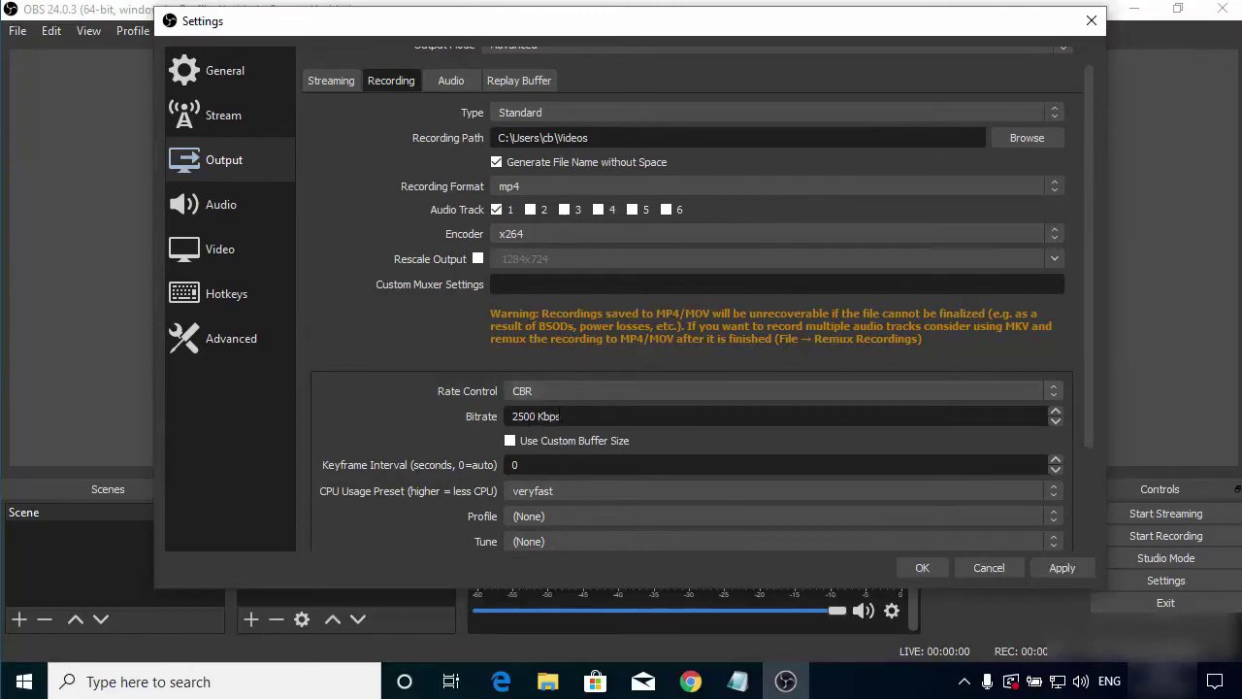
In the audio settings, select a 44.1khz sample rate and Microphone (High Definition Audio Device) as Mic/Auxiliary Audio.
{"action": "left_click", "coordinate": [229, 210]}
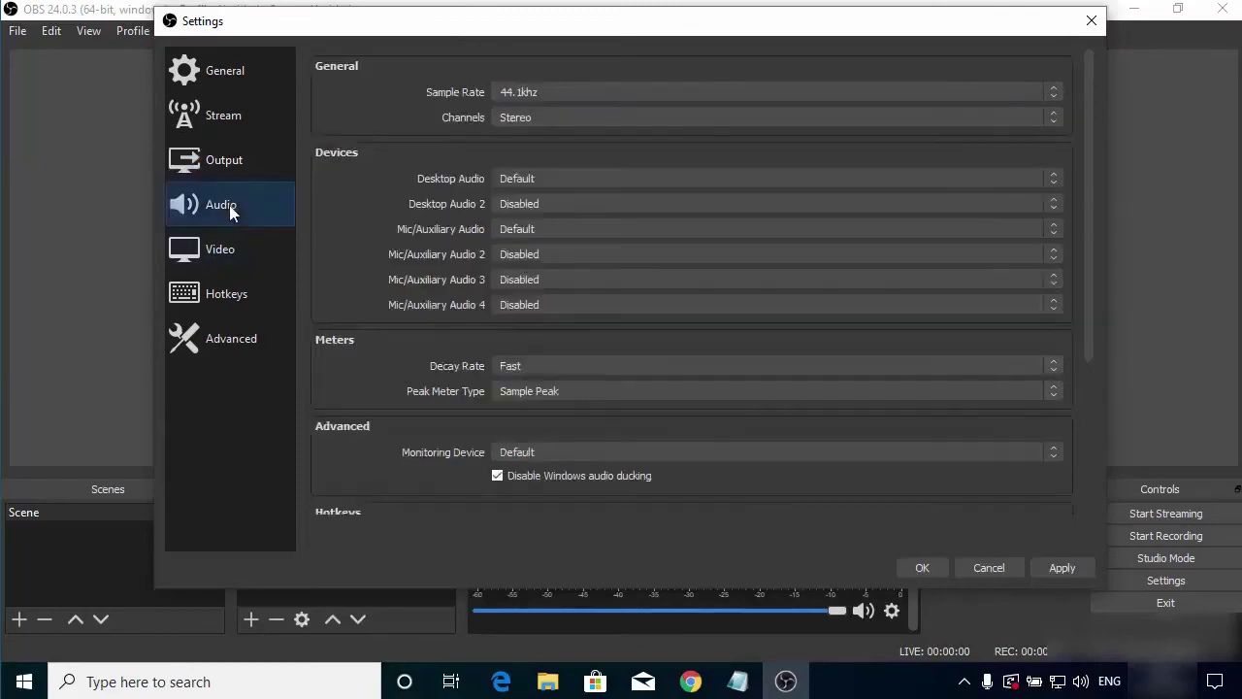
{"action": "left_click", "coordinate": [517, 92]}
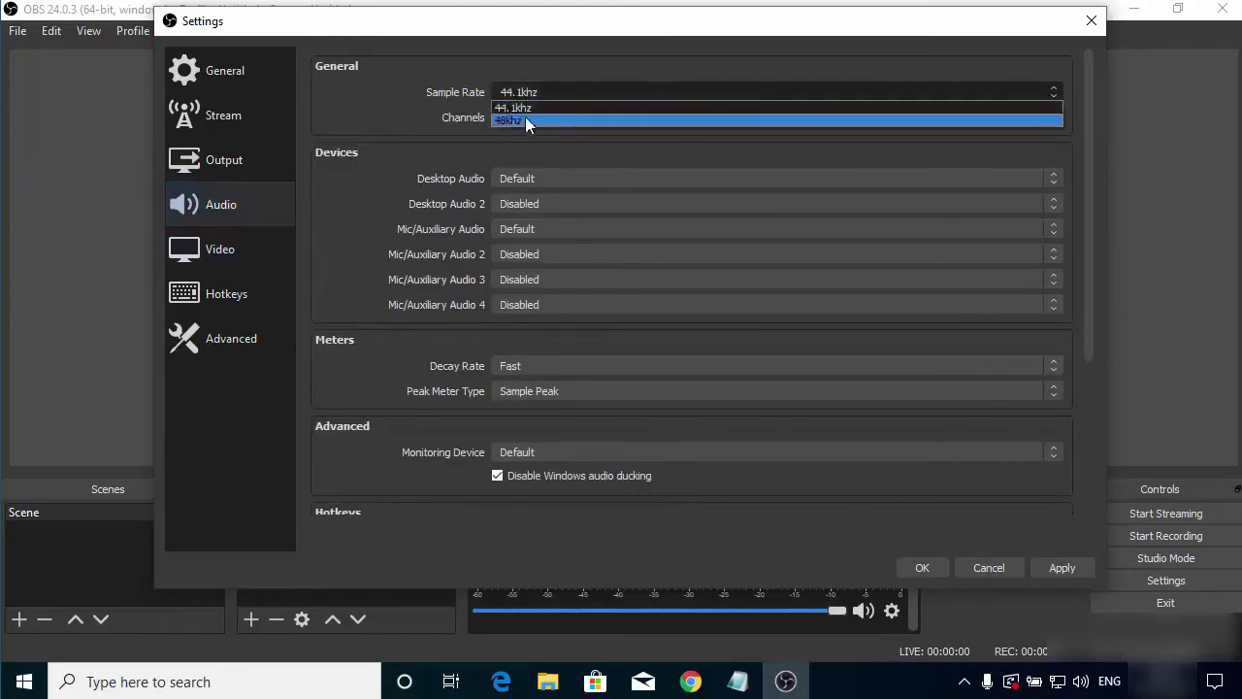
{"action": "left_click", "coordinate": [525, 107]}
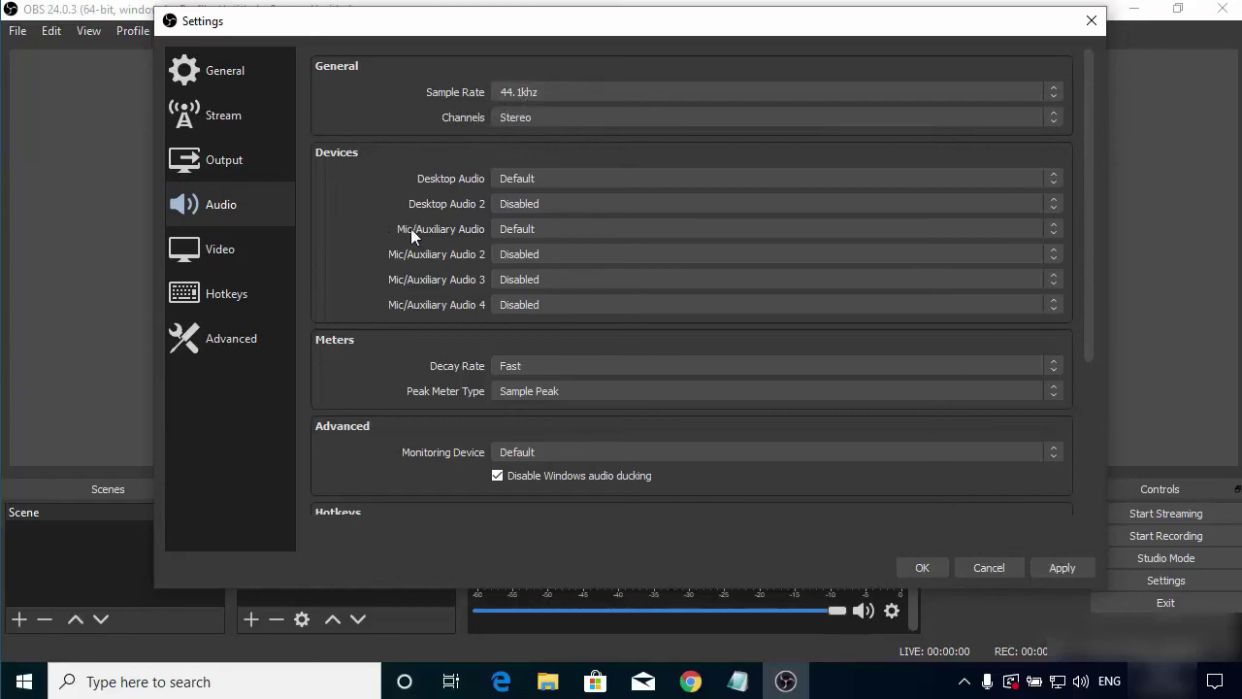
{"action": "left_click", "coordinate": [535, 233]}
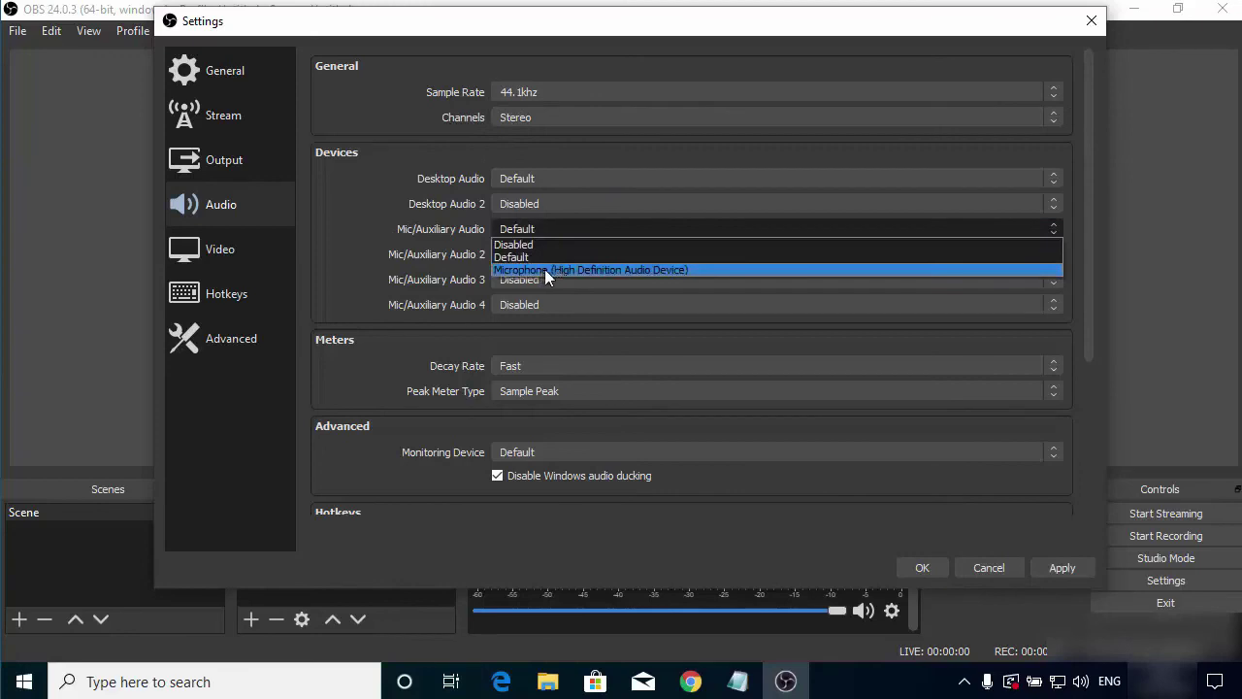
{"action": "left_click", "coordinate": [544, 269]}
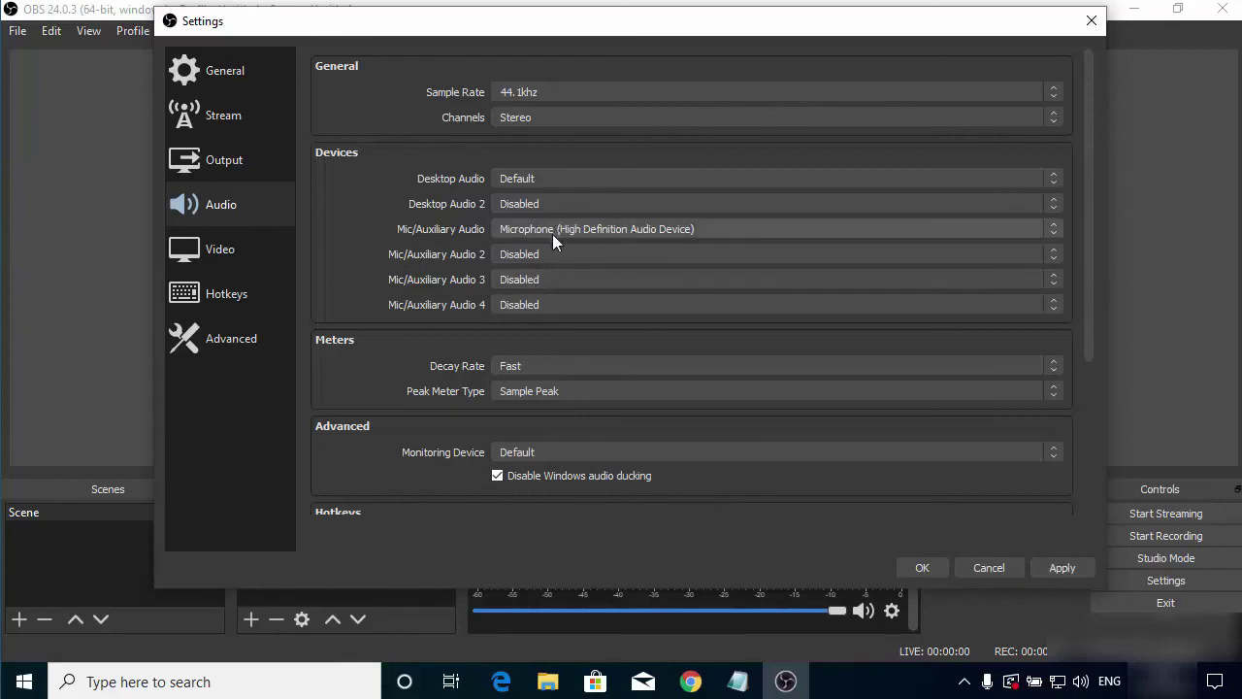
Check the base canvas resolution in the video settings, and apply and confirm all the changed settings.
{"action": "left_click", "coordinate": [217, 254]}
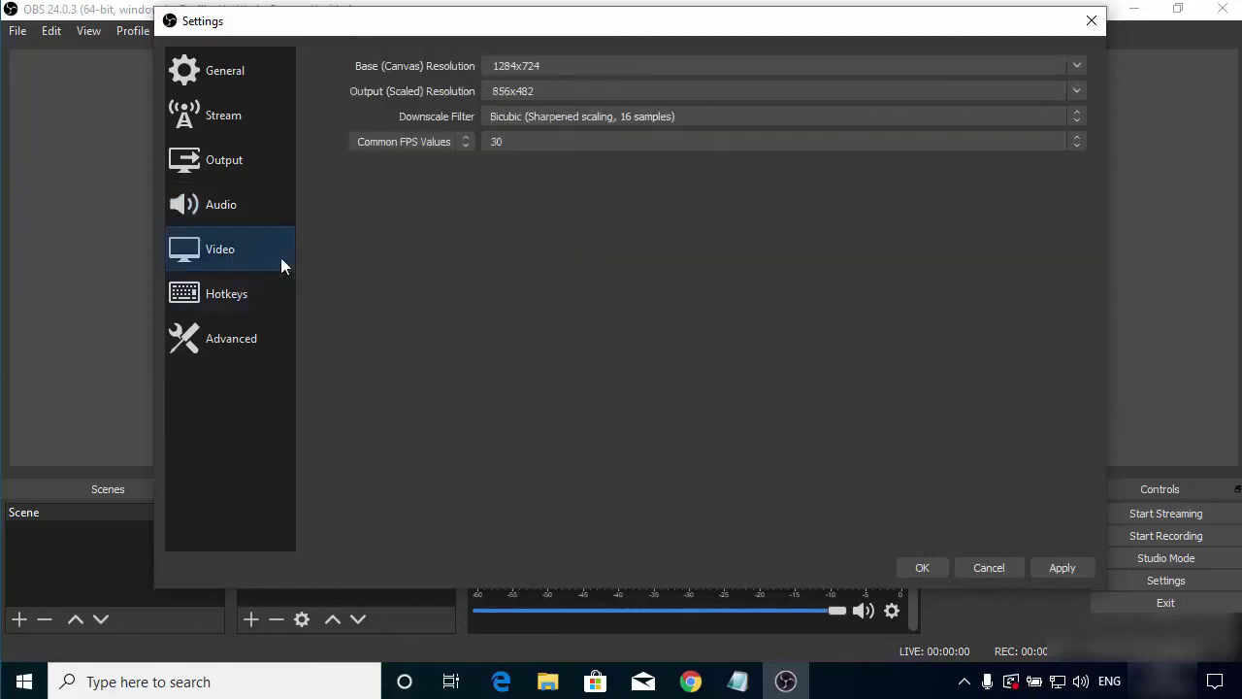
{"action": "left_click", "coordinate": [520, 65]}
{"action": "left_click", "coordinate": [1062, 570]}
{"action": "left_click", "coordinate": [922, 565]}
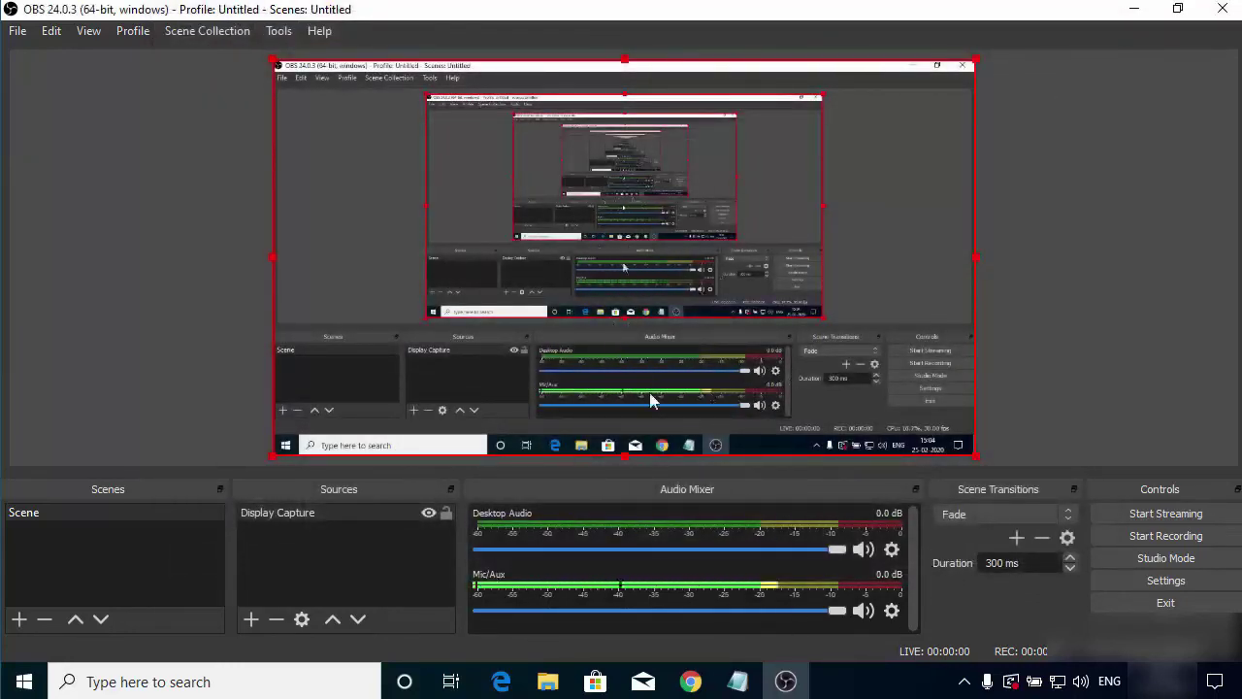
Start recording the screen and minimize the OBS window.
{"action": "left_click", "coordinate": [1128, 534]}
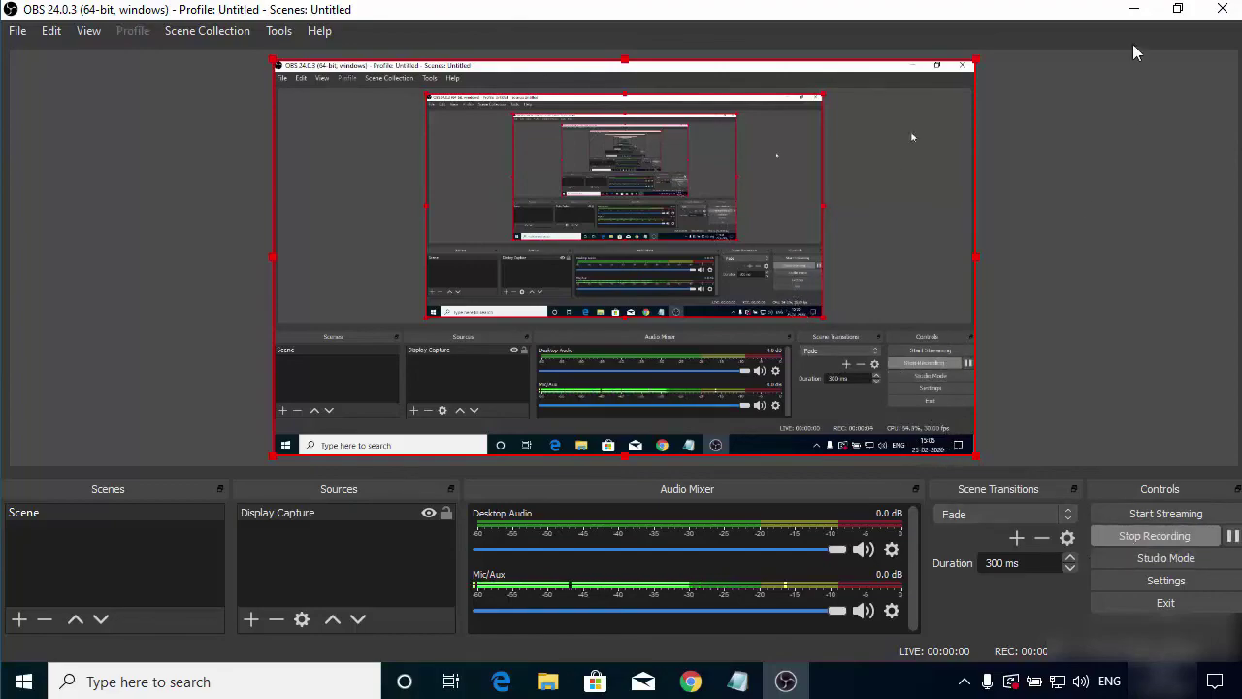
{"action": "left_click", "coordinate": [1133, 10]}
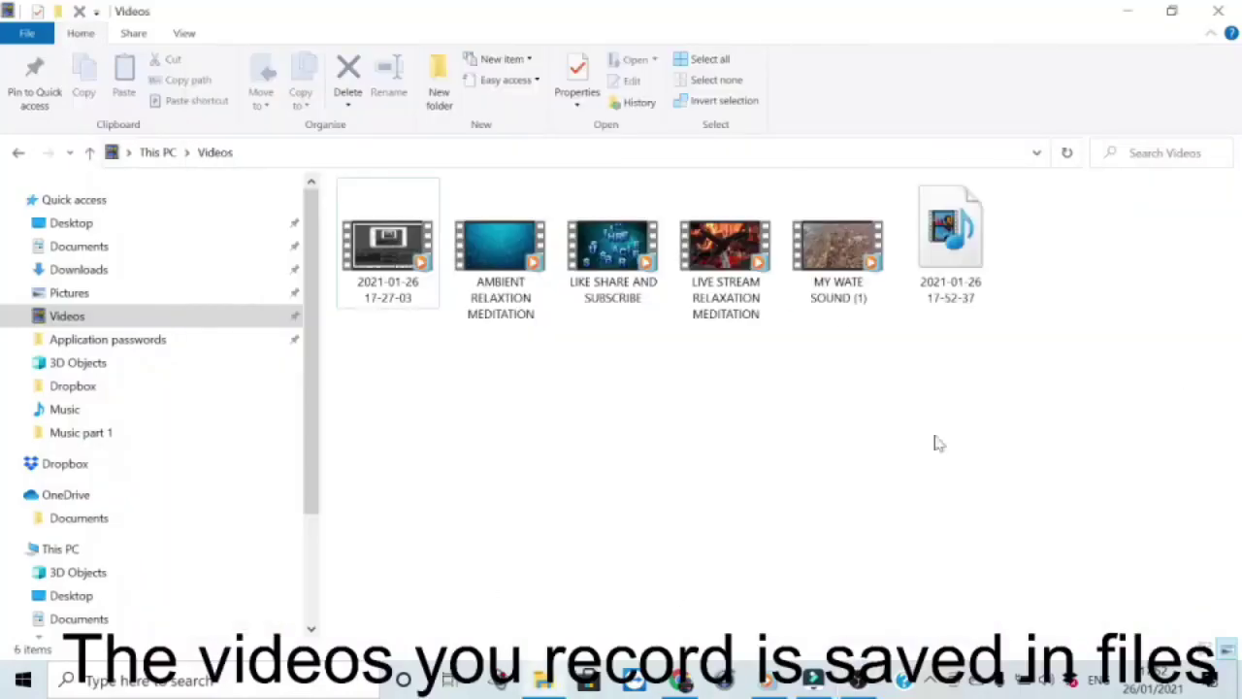
Bring the OBS window back in front of the Videos folder.
{"action": "left_click", "coordinate": [858, 679]}
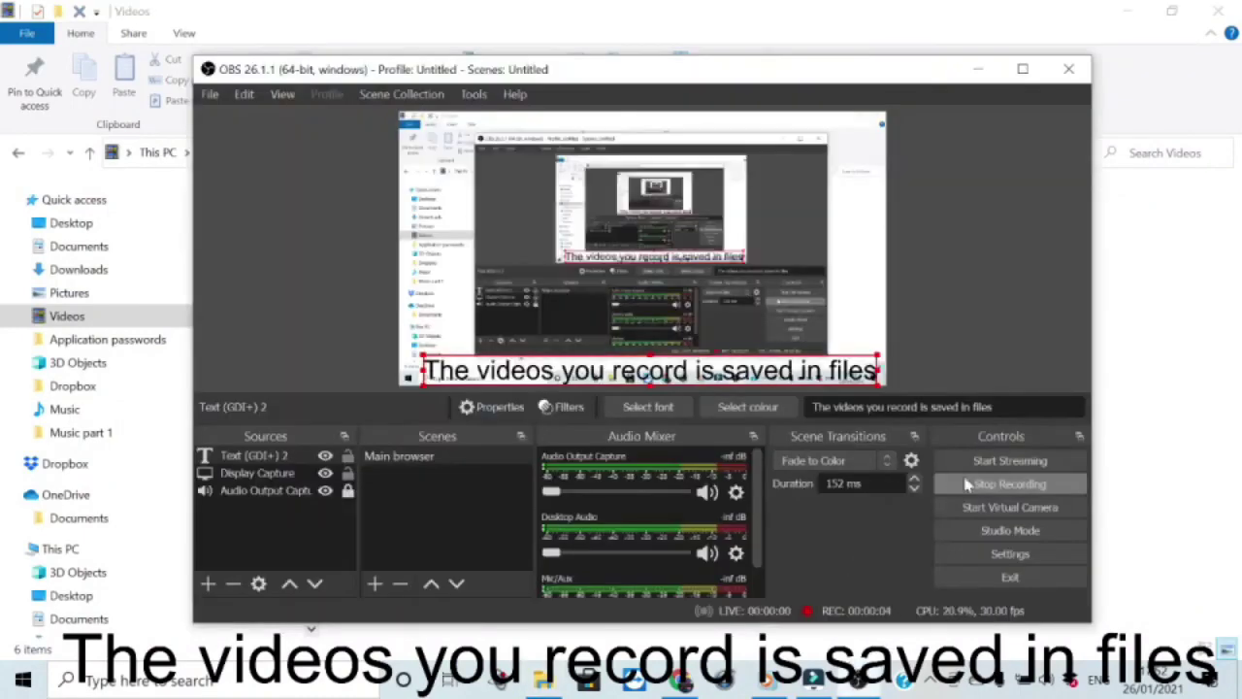